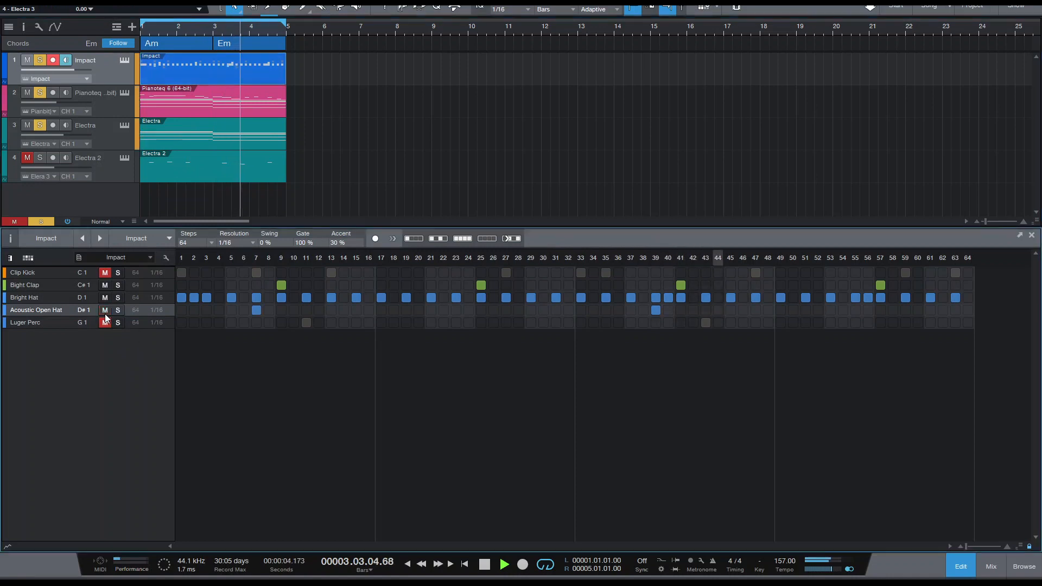
Unmute the Clip Kick drum lane and the Electra 2 track during playback.
left_click(105, 273)
left_click(23, 157)
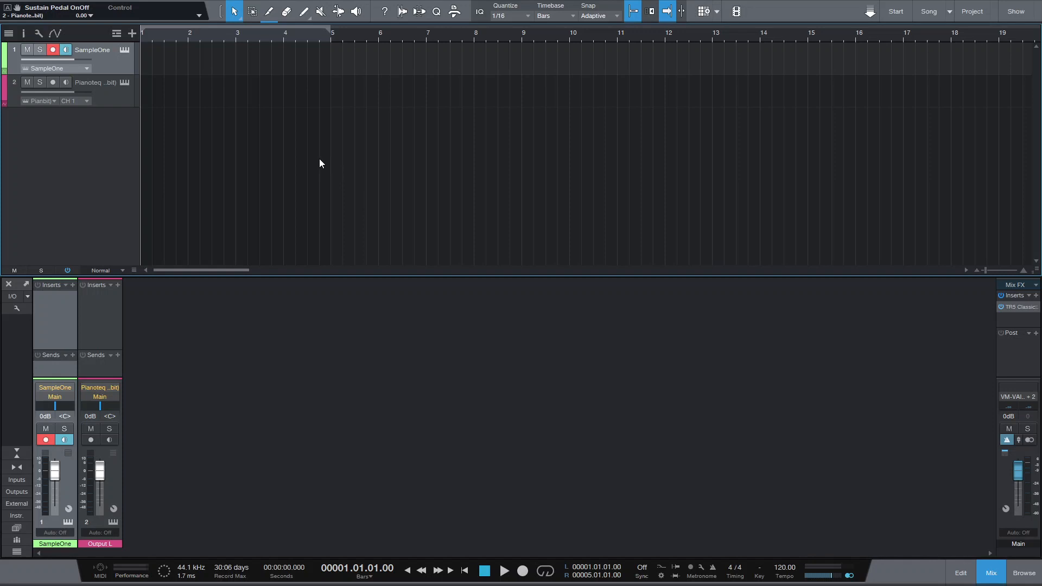
Show the chord track, extend its C chord to two bars, and duplicate it to fill bars 3 and 4.
left_click(117, 34)
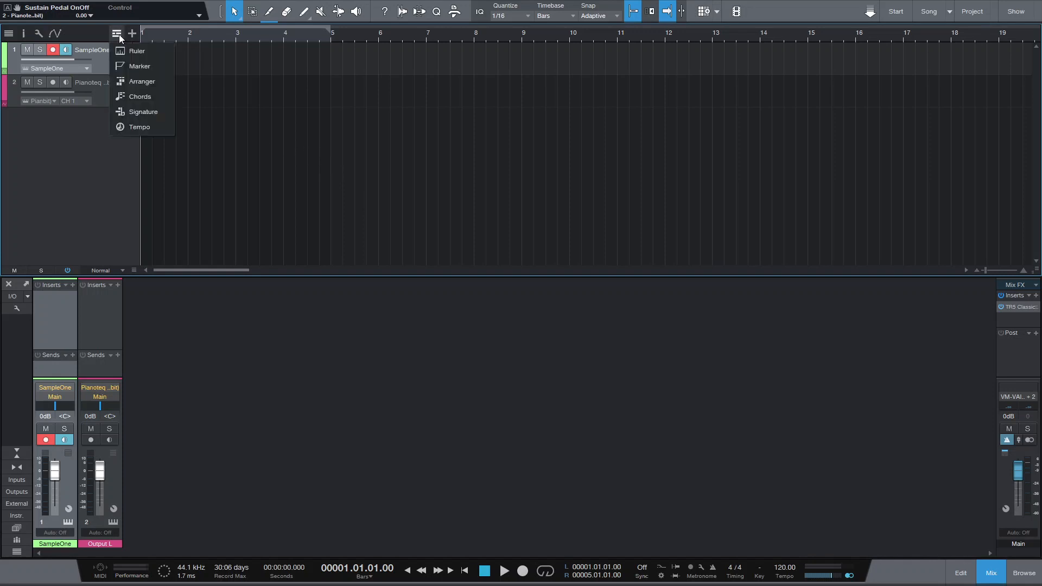
left_click(147, 97)
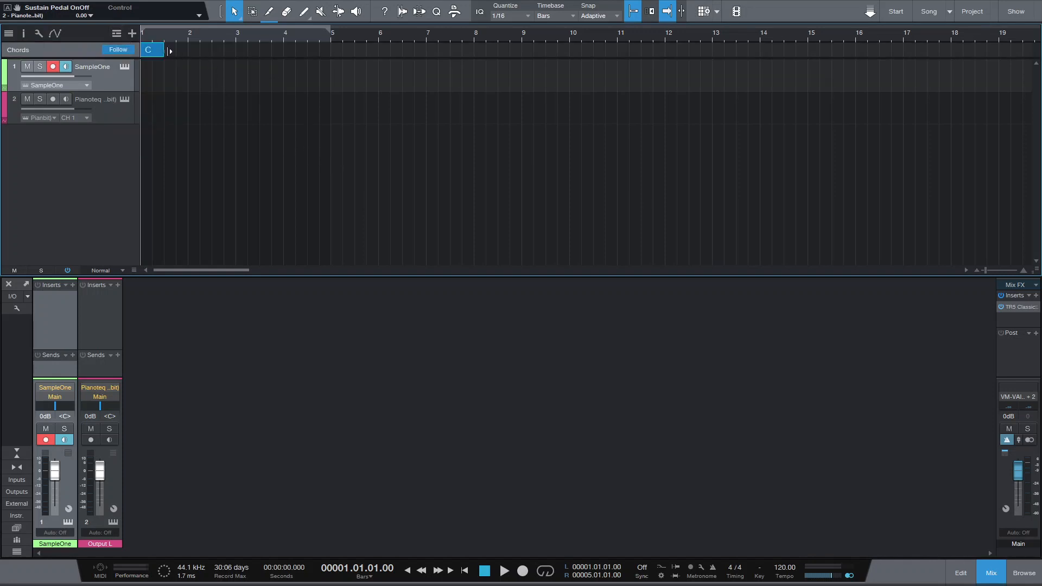
left_click_drag(168, 52, 230, 56)
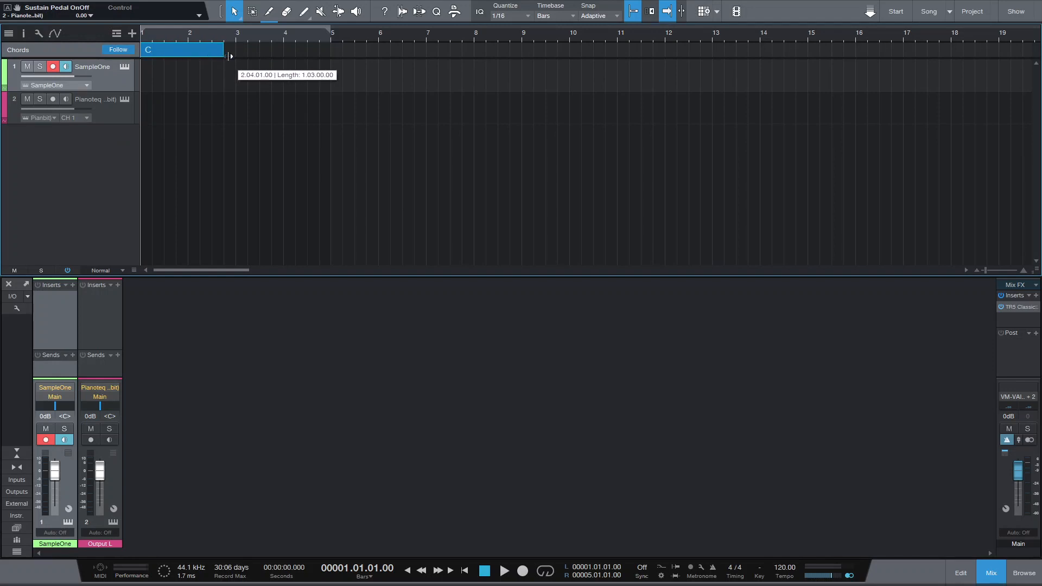
key("ctrl+d")
Change the first chord on the chord track to Am and the second to Em.
double_click(184, 51)
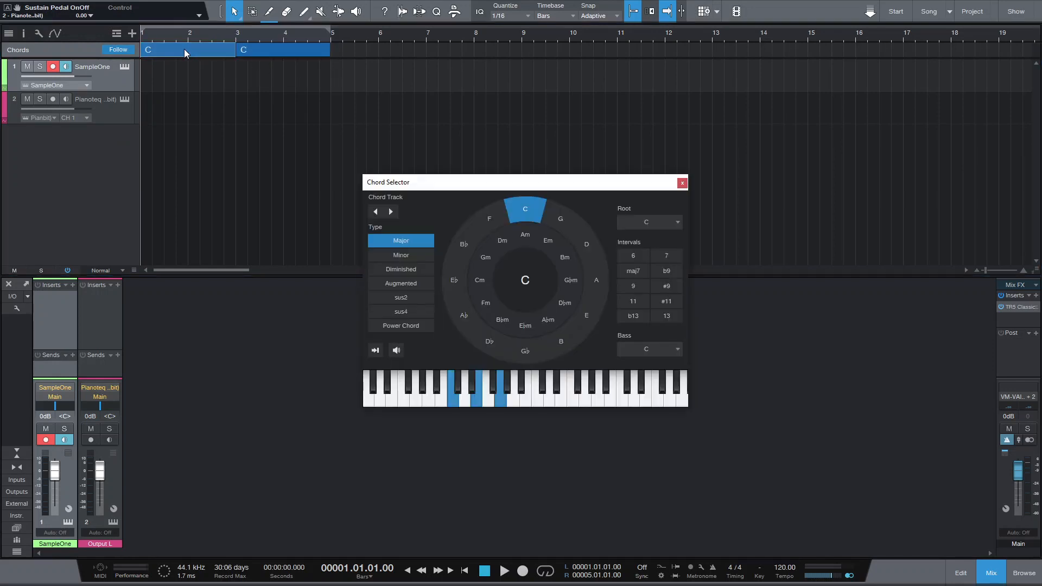
left_click(522, 238)
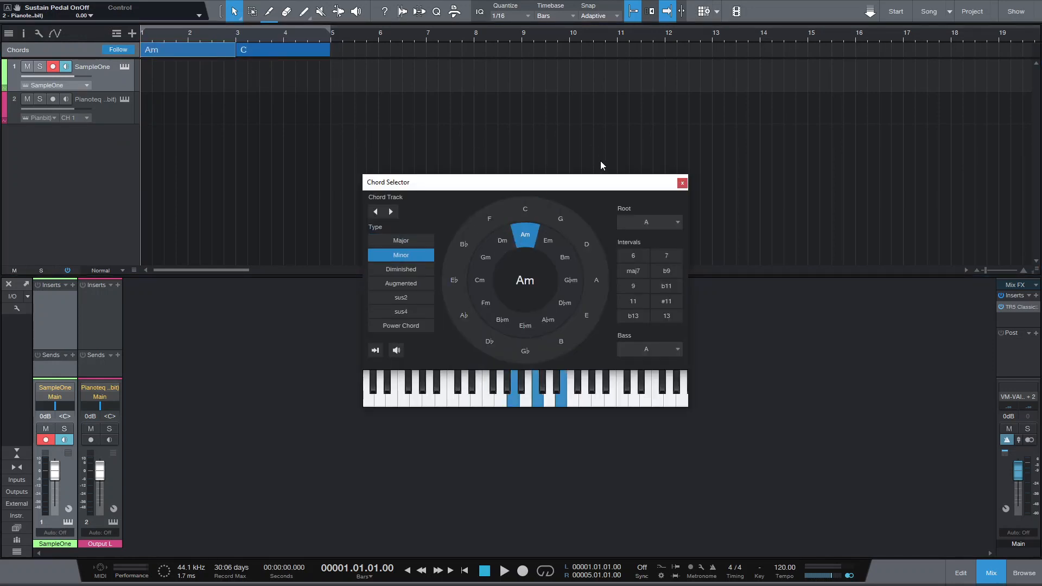
left_click(255, 52)
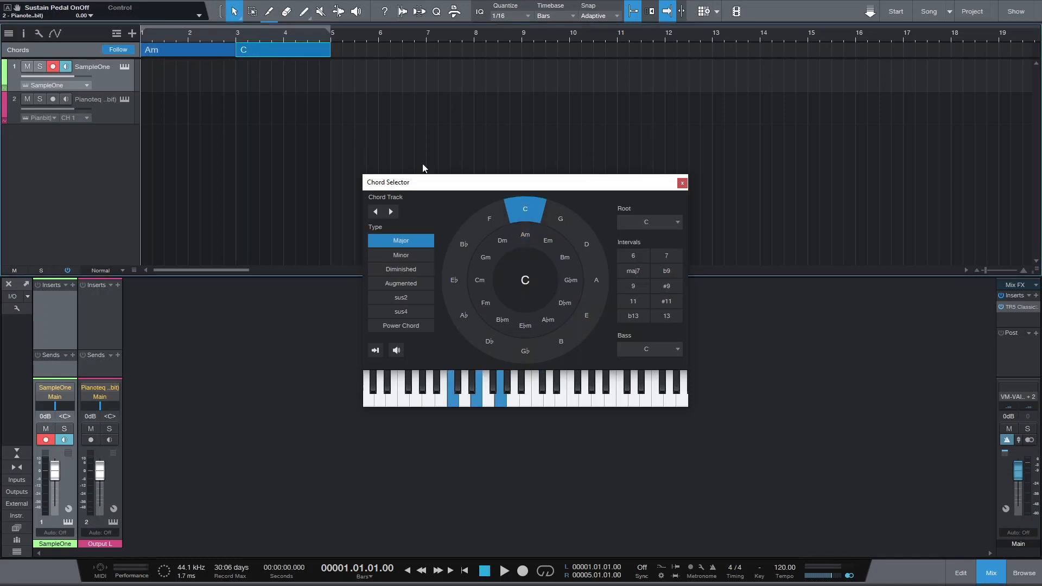
left_click(545, 246)
left_click(682, 184)
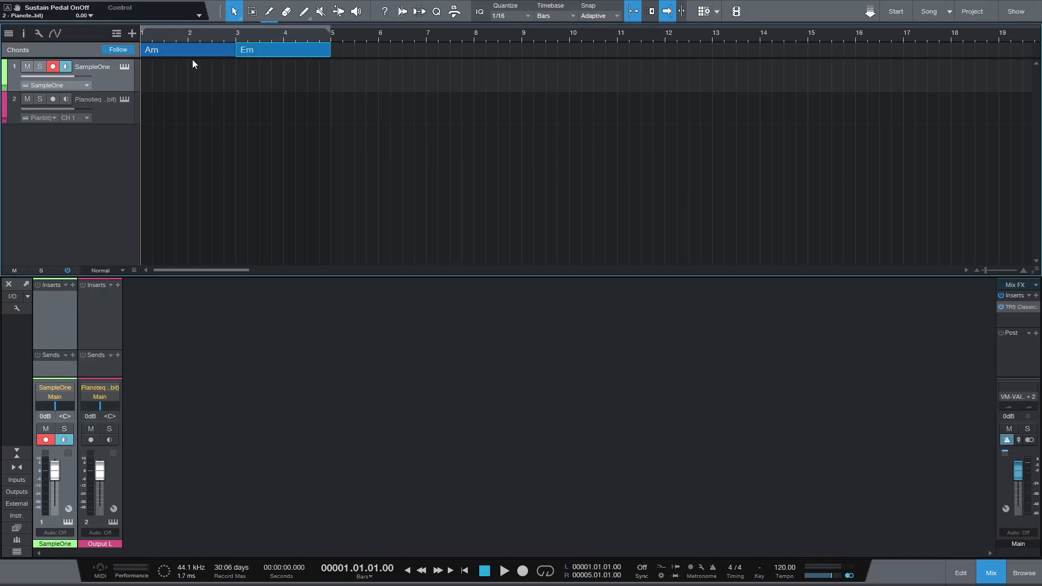
Place the Am and Em chords on the Pianoteq track as note events and merge them into one part.
left_click_drag(192, 53, 194, 105)
left_click_drag(288, 54, 288, 106)
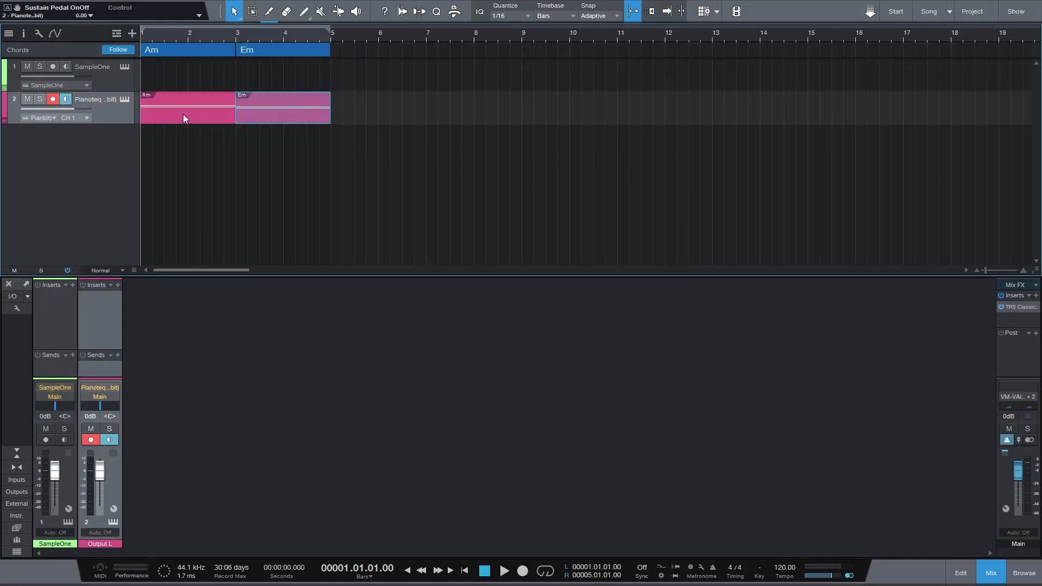
key("ctrl+a")
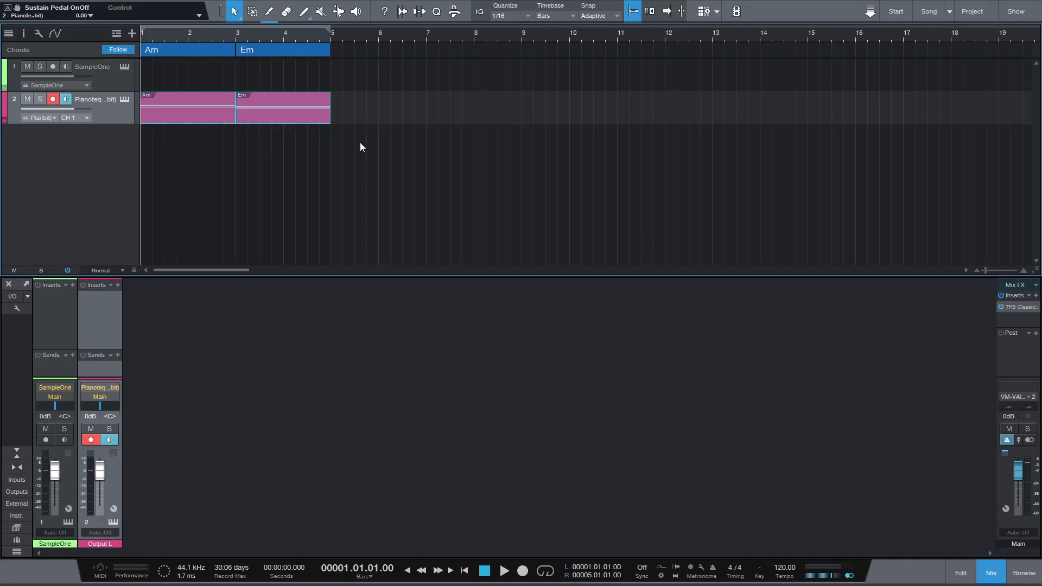
key("g")
Open the Pianoteq instrument and audition a piano note with the sustain pedal held, releasing the pedal again.
left_click(125, 99)
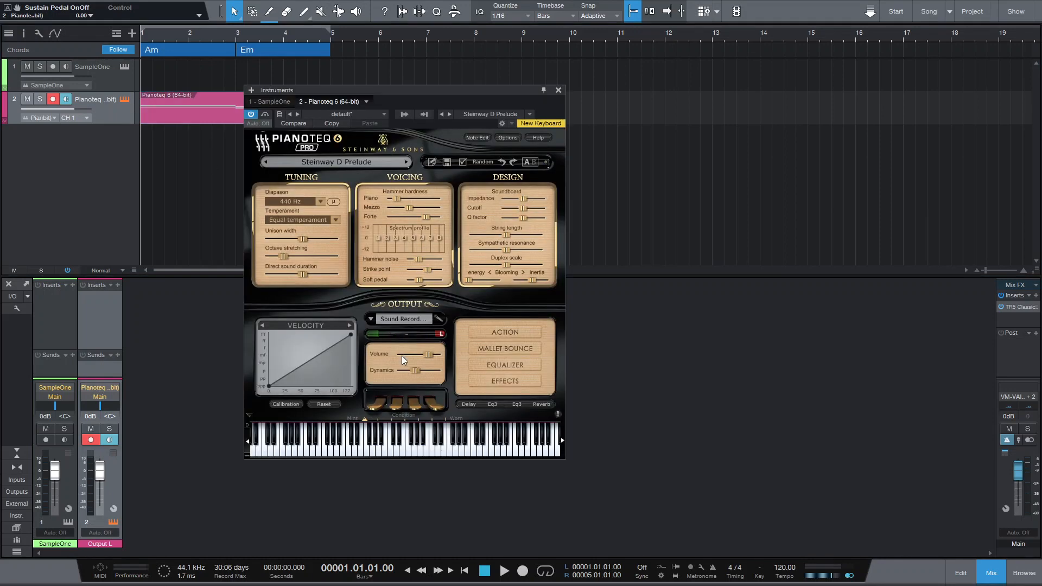
left_click(436, 405)
left_click(444, 455)
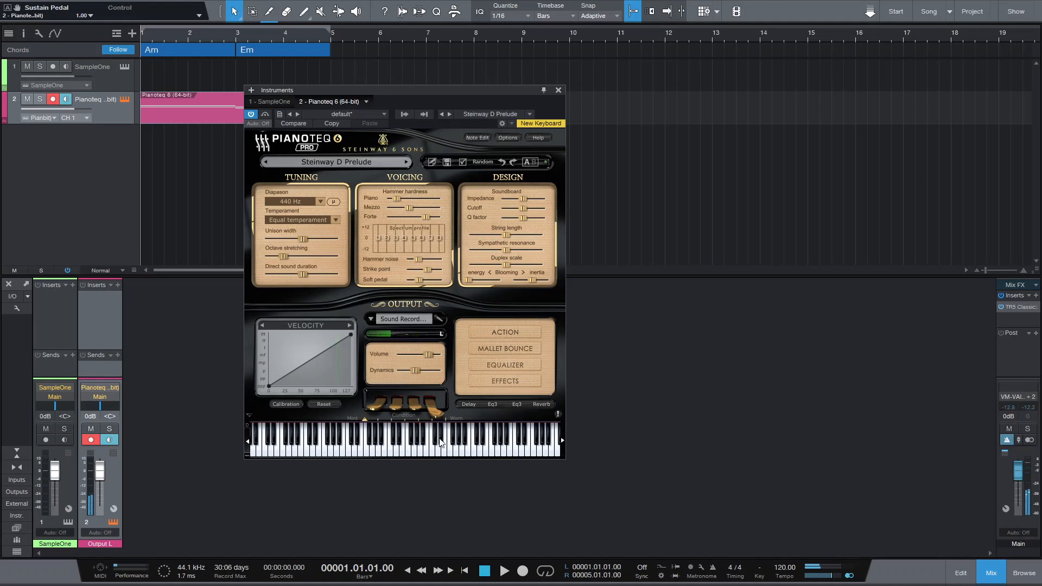
left_click(436, 407)
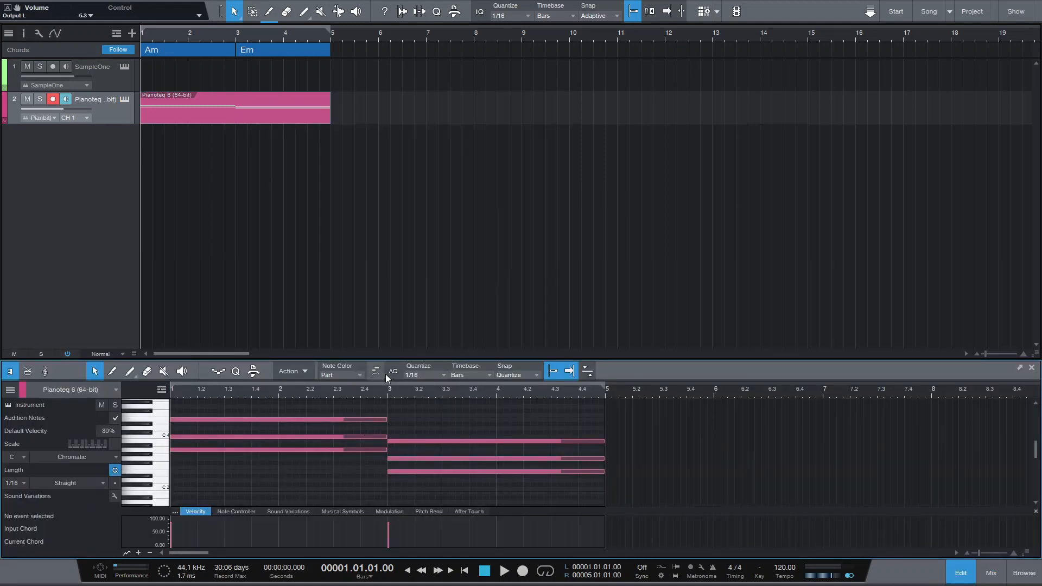
Enlarge the piano part's note editor and set the song tempo to 157 BPM.
left_click_drag(389, 360, 406, 184)
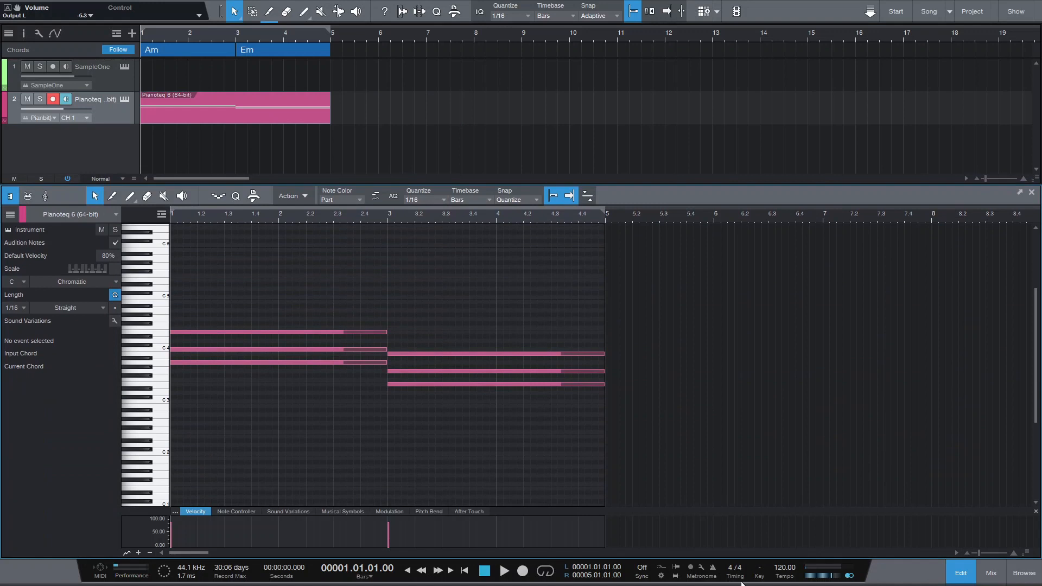
left_click_drag(779, 571, 785, 545)
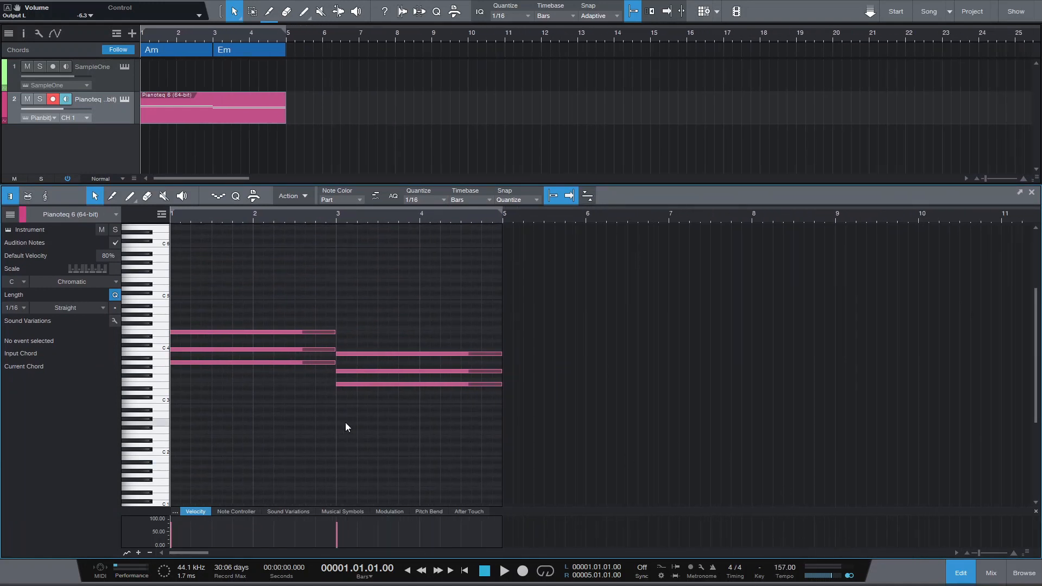
Listen to the two piano chords and turn on looping for bars 1 to 5.
key("space")
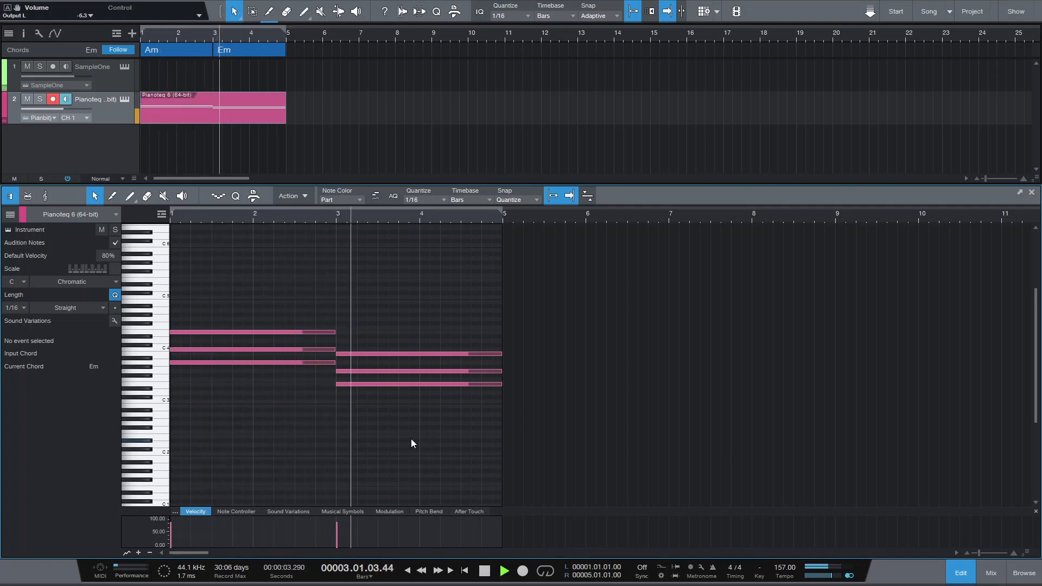
key("space")
key("KP_Divide")
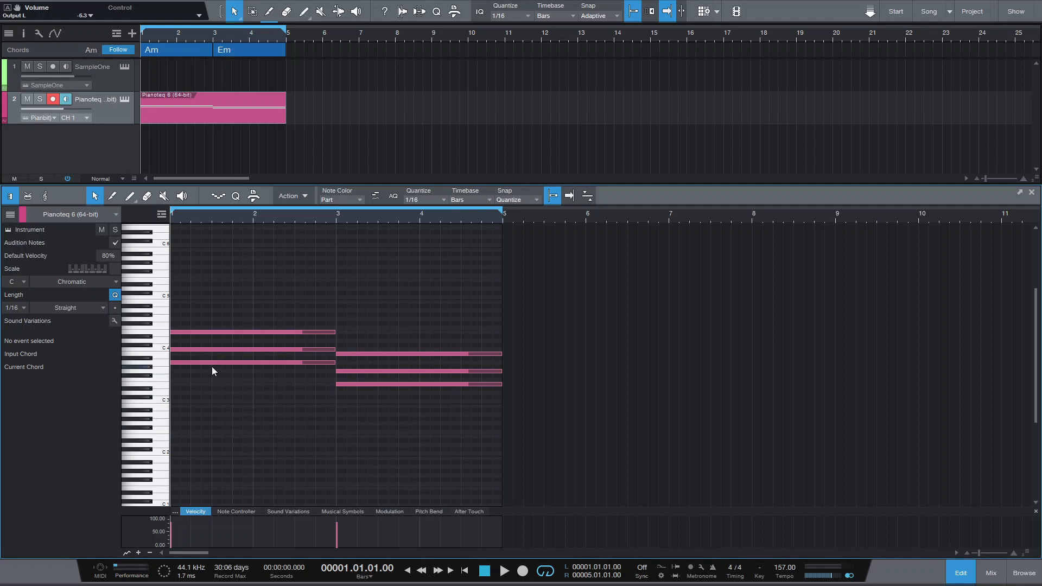
Copy the lowest note of each chord one octave down, to A2 and E2, listening after each copy.
left_click_drag(232, 364, 230, 414)
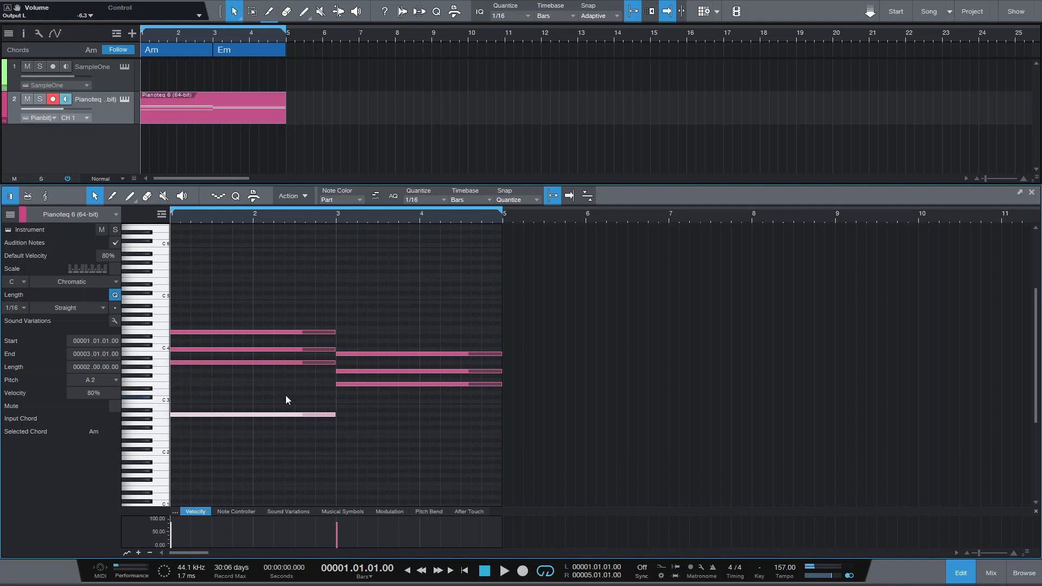
key("space")
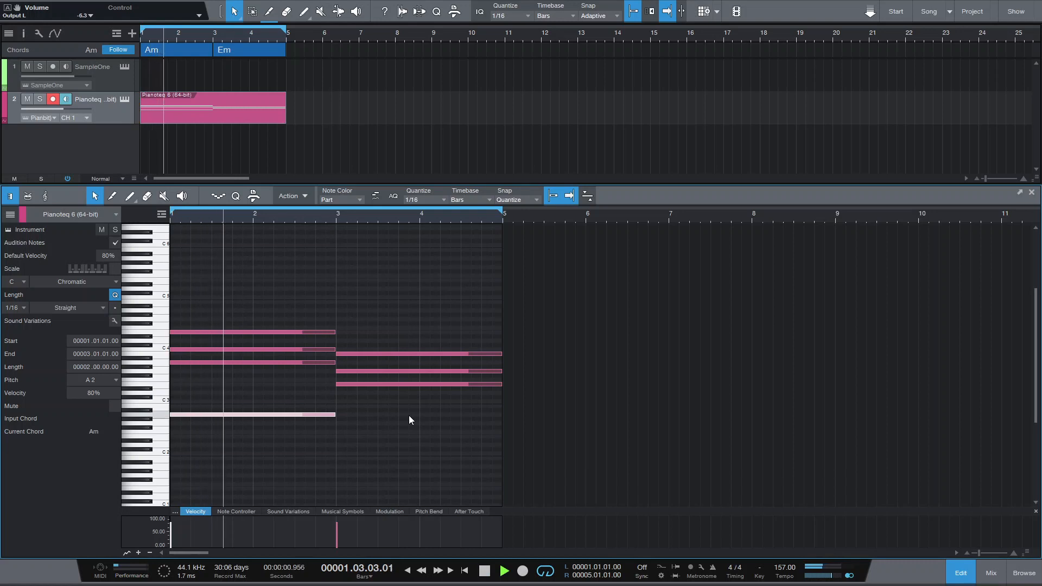
key("space")
left_click(385, 384)
left_click_drag(381, 388, 383, 436)
key("space")
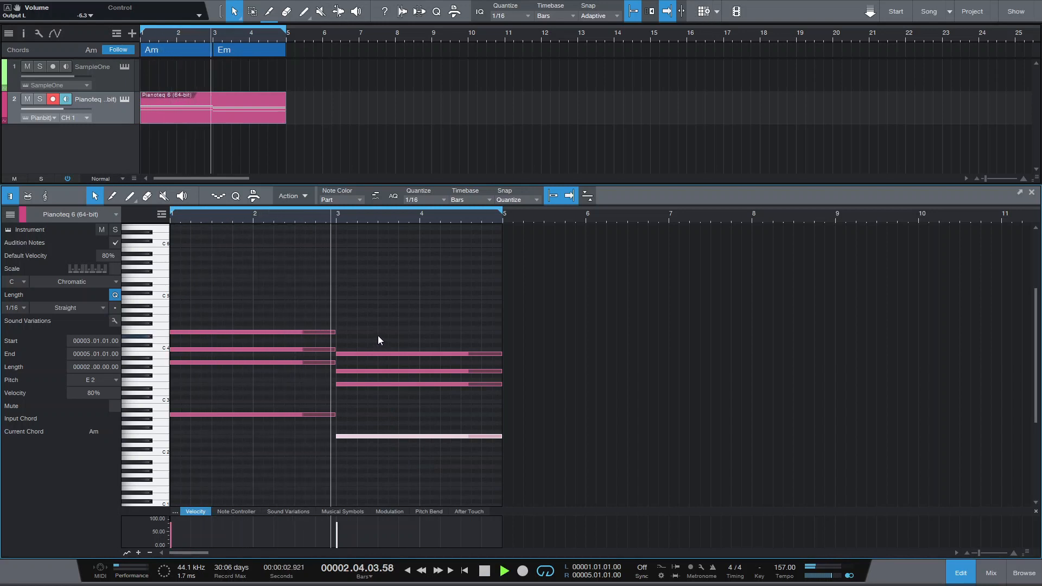
key("space")
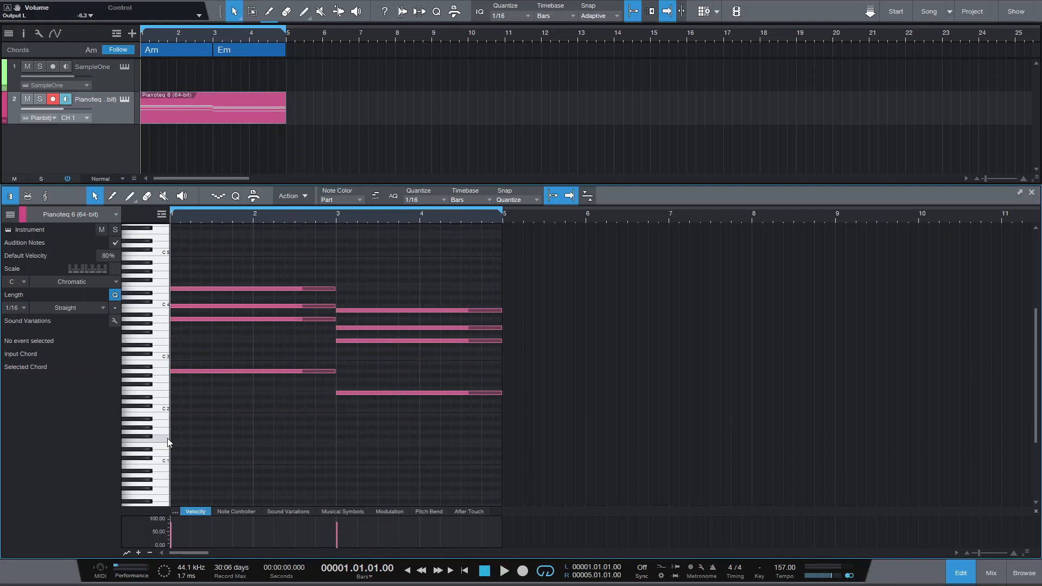
Add two-bar bass notes, A1 under the Am chord and E1 under the Em chord, and play the result.
double_click(176, 424)
left_click_drag(175, 423, 334, 423)
left_click(366, 392)
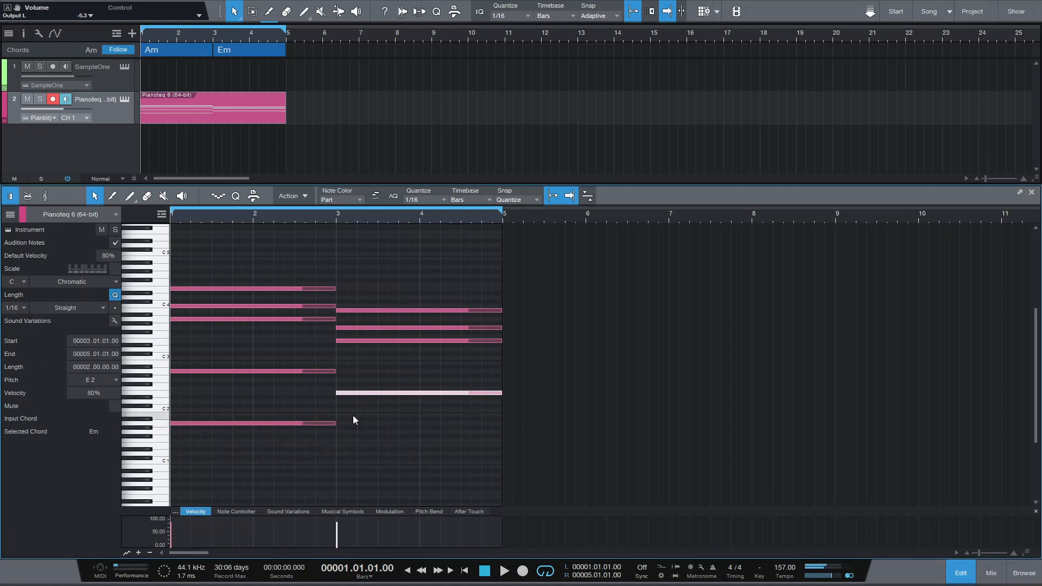
left_click(343, 445)
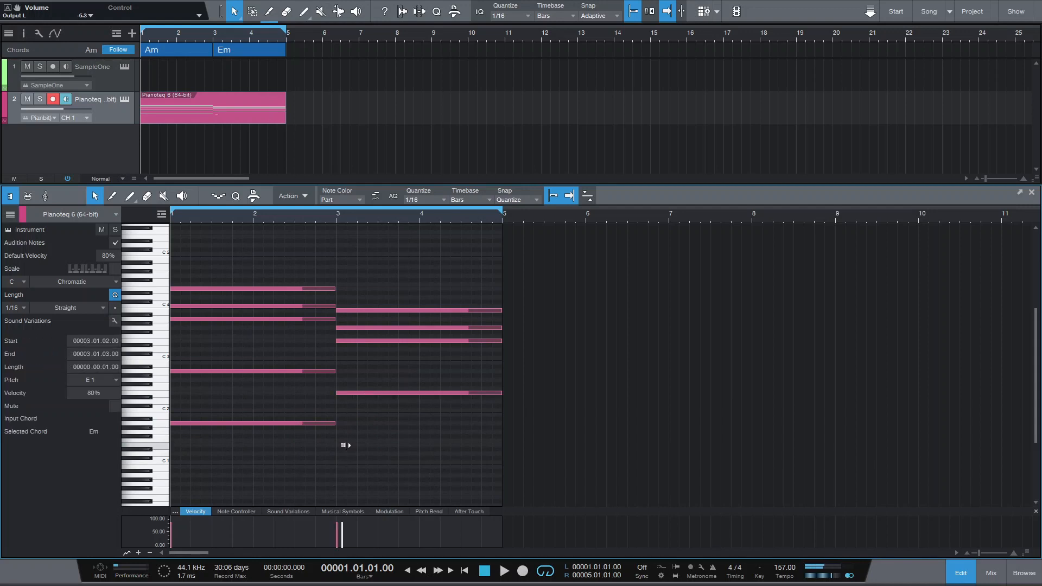
left_click_drag(339, 444, 502, 445)
scroll(440, 427, "up", 3)
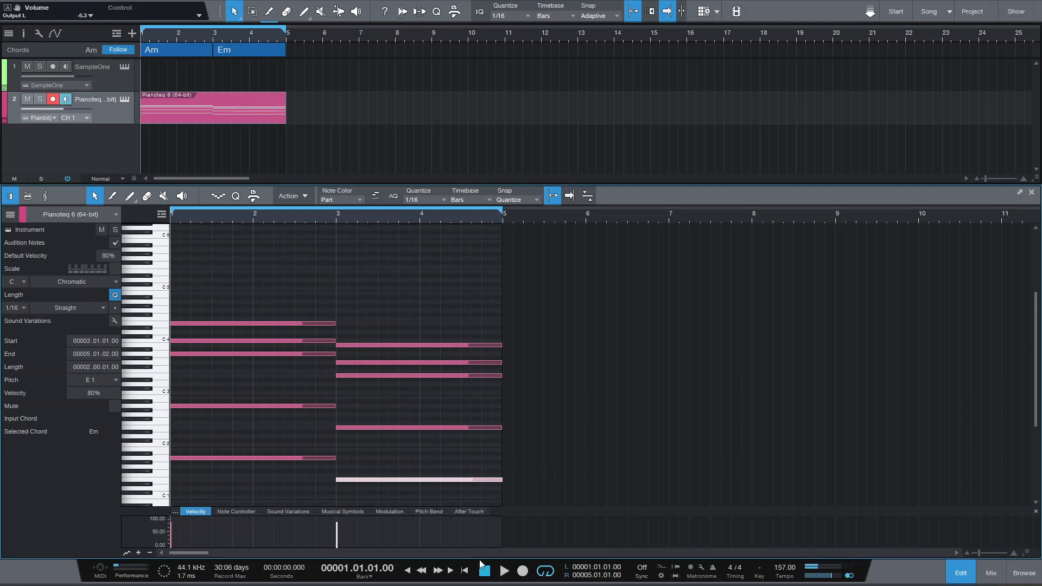
key("space")
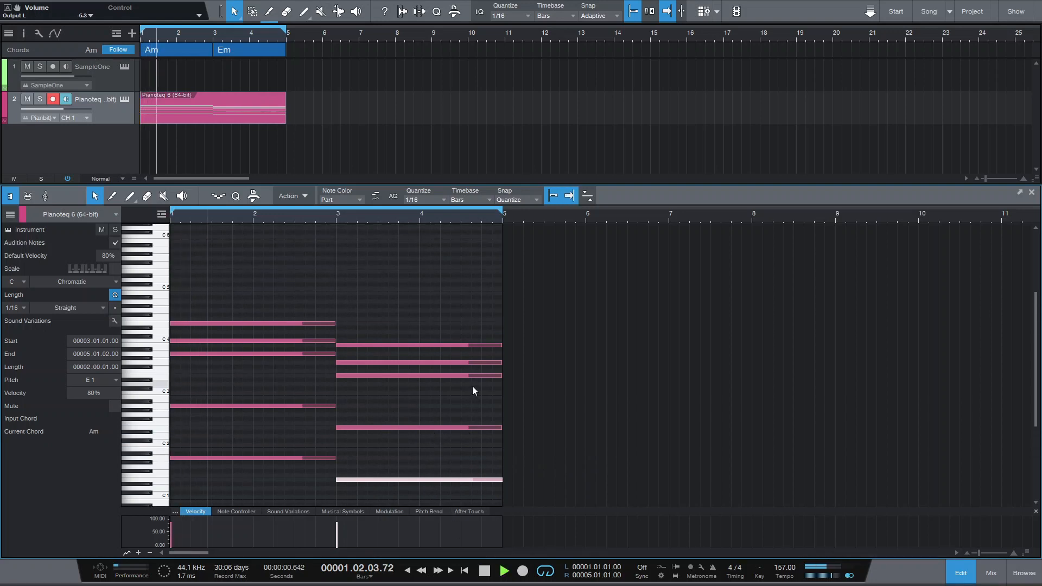
key("space")
Split the Am chord's E4 at 1.2 and 2.2, C4 at 1.4, and A2 at 2.4, and listen to the rhythm.
left_click(445, 389)
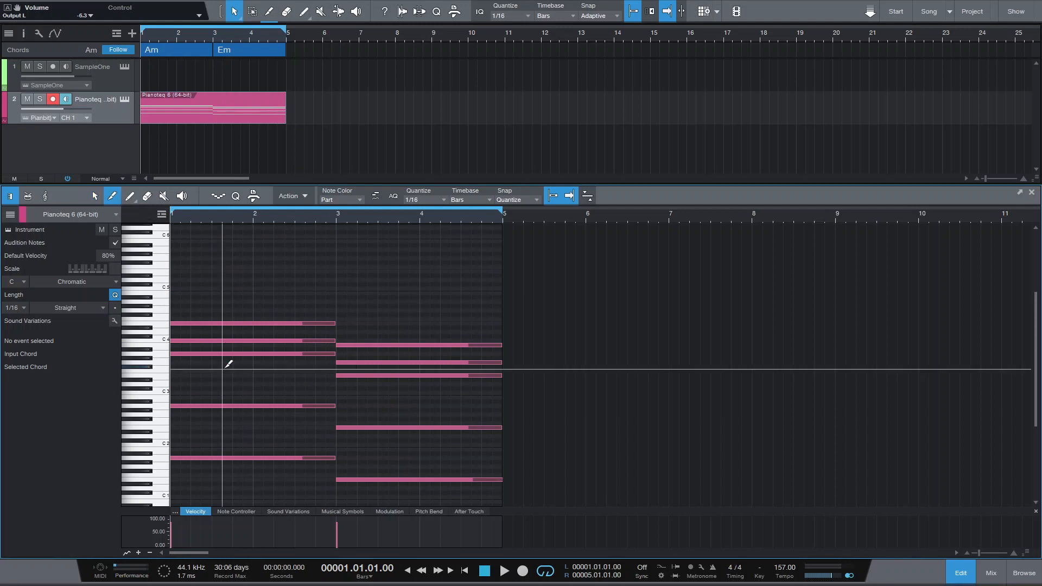
left_click_drag(192, 215, 214, 229)
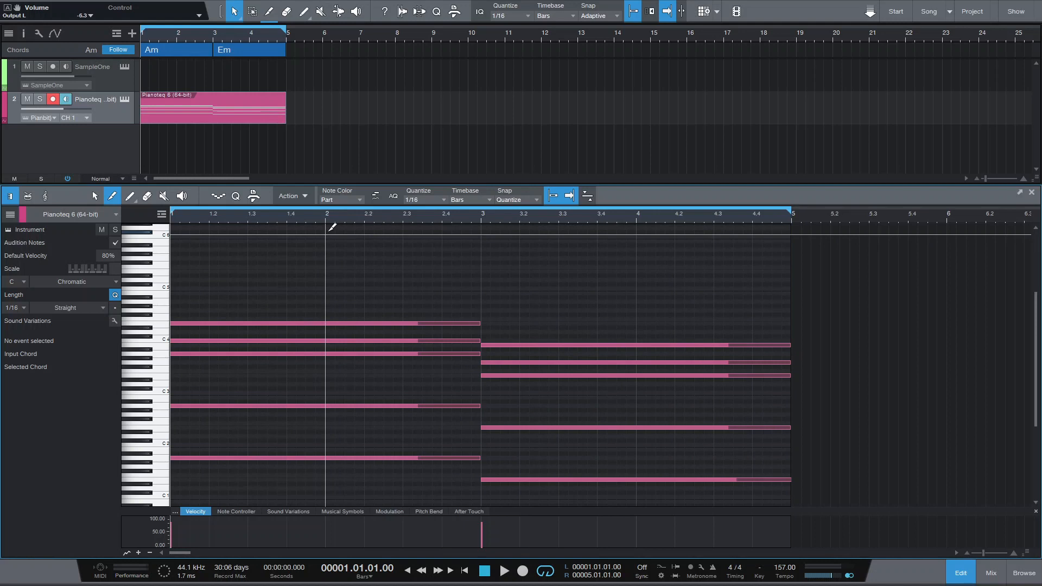
left_click(210, 323)
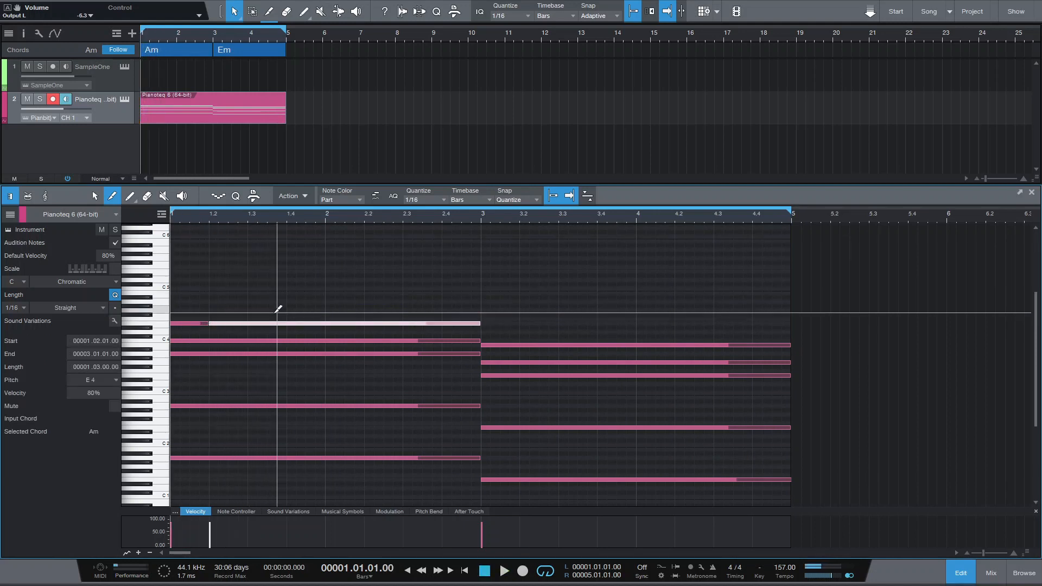
left_click(287, 340)
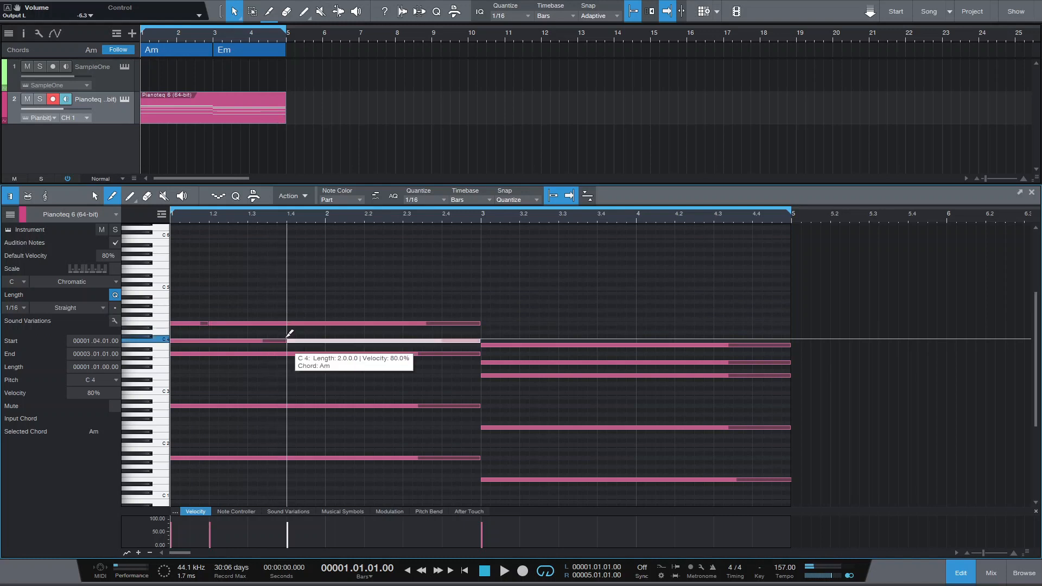
left_click(367, 324)
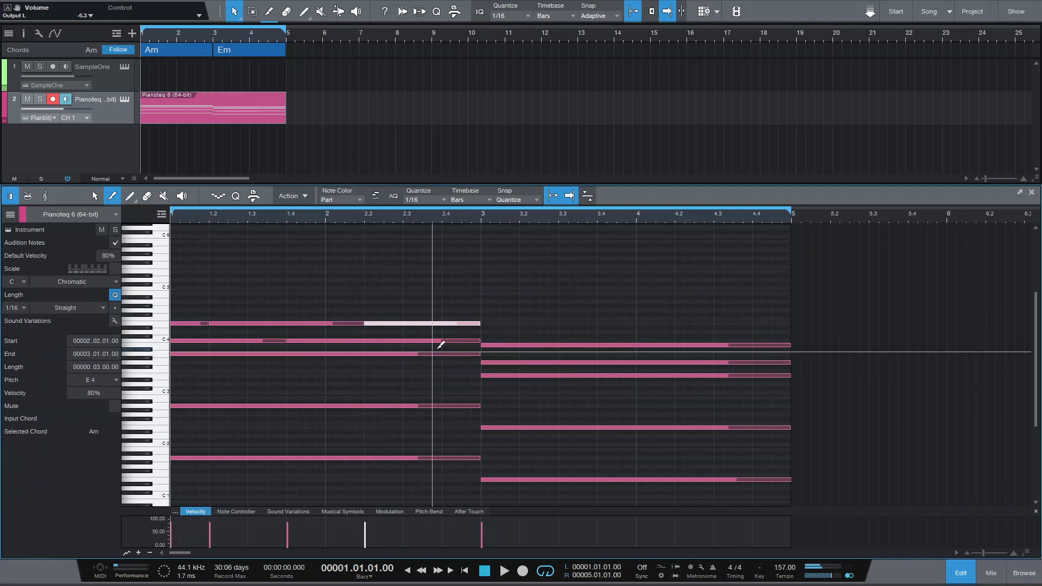
left_click(443, 405)
key("space")
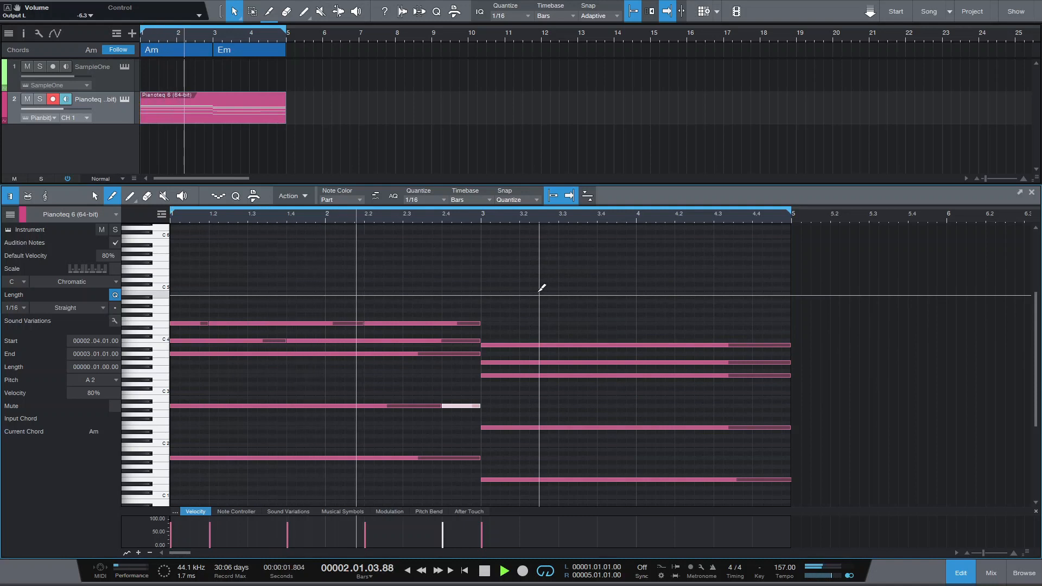
key("space")
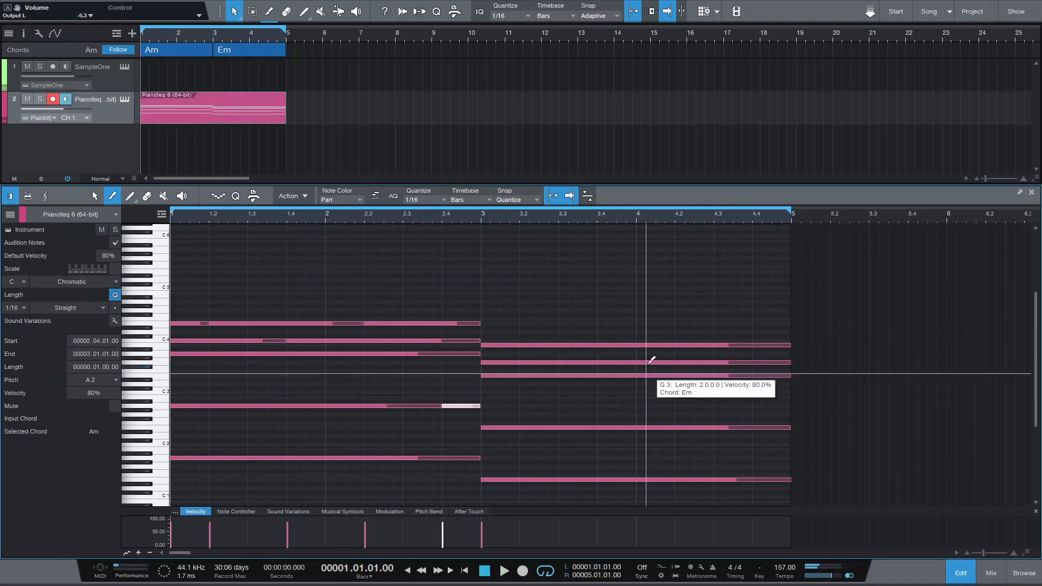
Split the Em chord's G3 at 3.2, B3 at 3.4 and 4.2, and E3 at the start of bar 4.
left_click(520, 361)
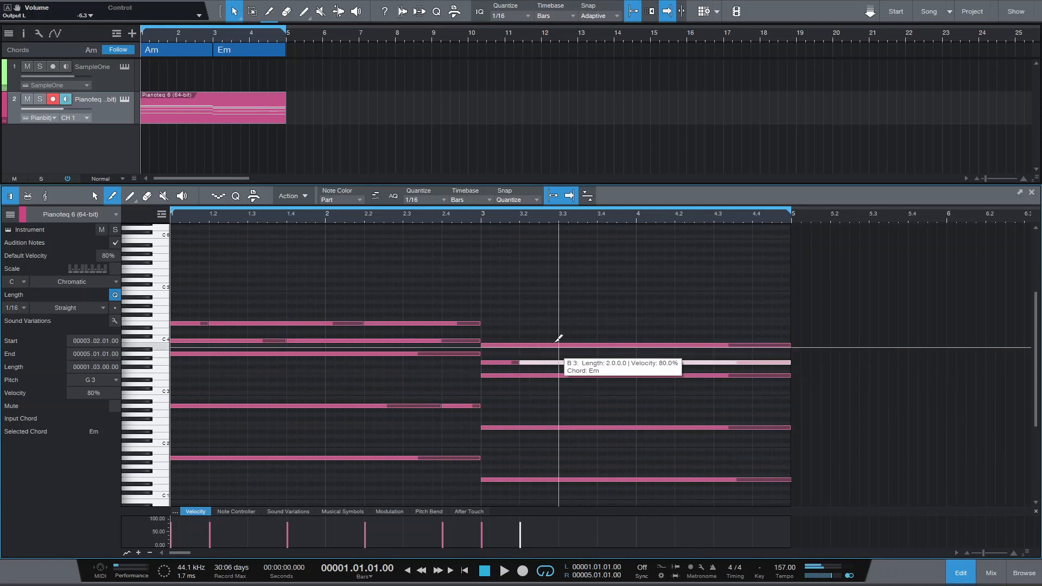
left_click(599, 344)
left_click(640, 374)
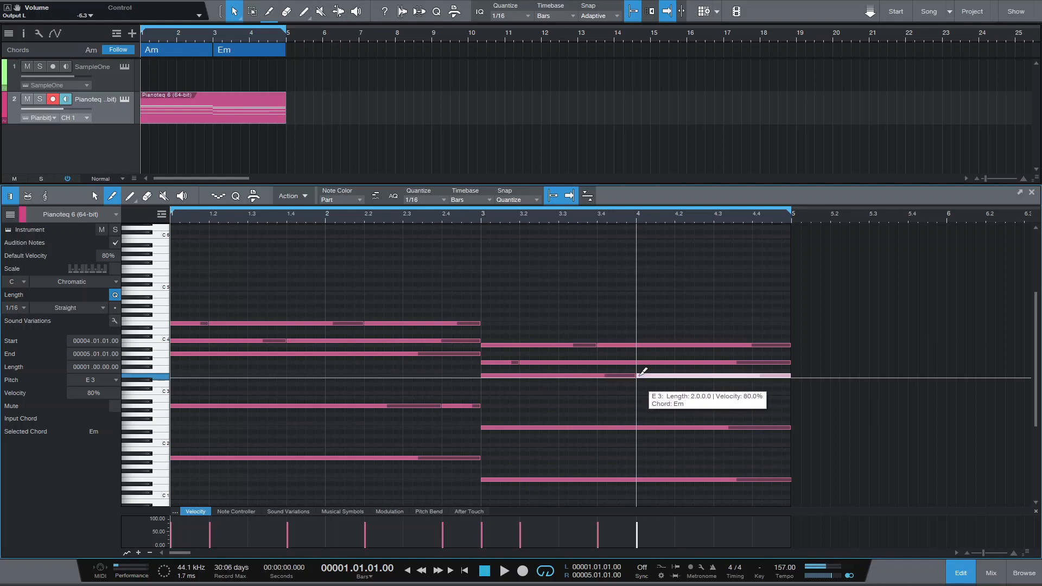
left_click(678, 345)
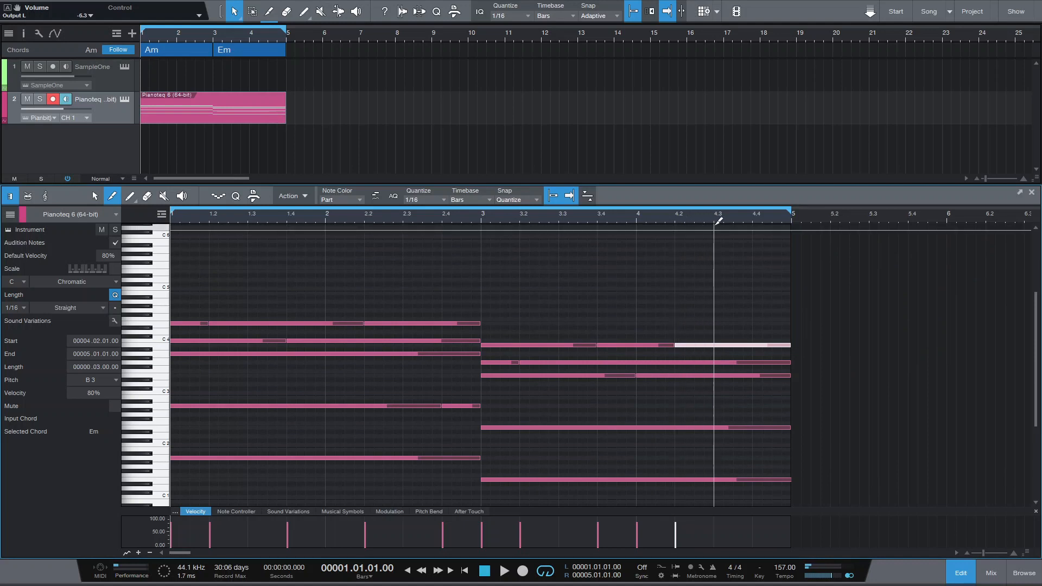
Split the Em chord's E2 at 4.3 and B3 at 4.4, and play the finished chord rhythm.
left_click(719, 427)
left_click(753, 345)
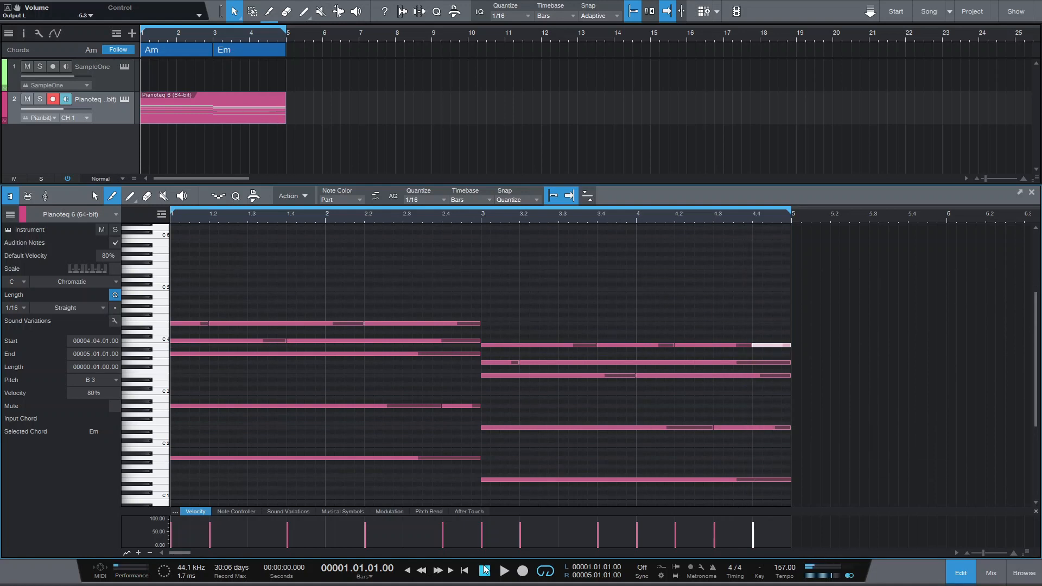
key("1")
key("space")
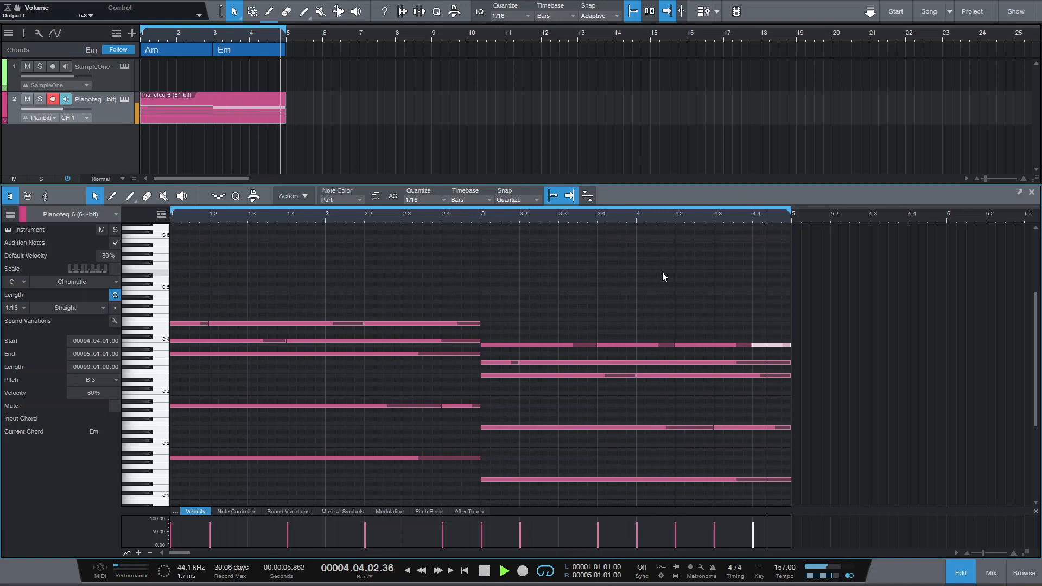
key("space")
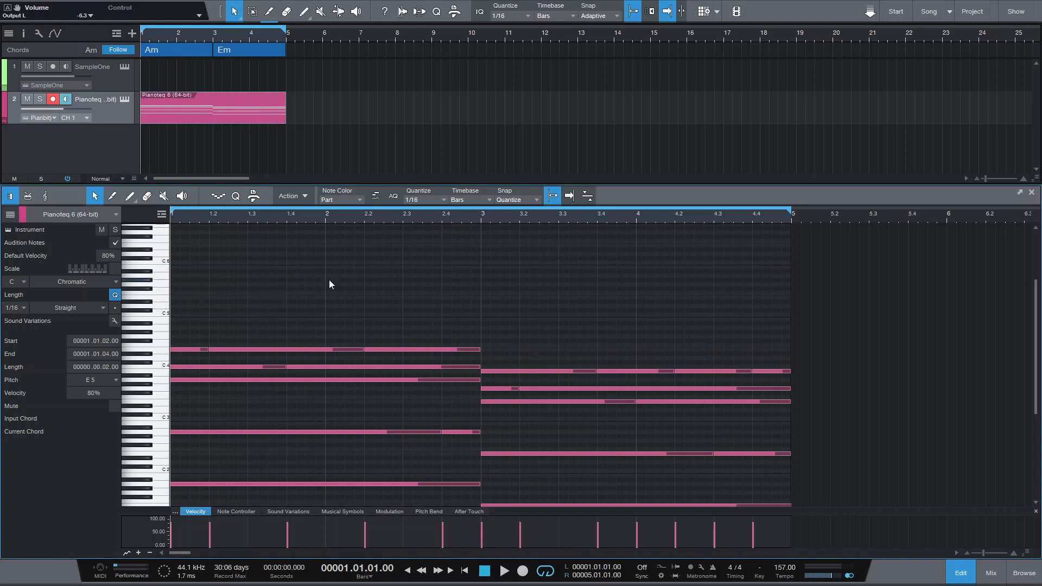
Set the note grid to 1/8, add eighth-note melody notes A5 at bar 1, D5 at 1.2 and F5 right after it, and listen.
left_click(424, 200)
left_click(526, 231)
left_click(175, 275)
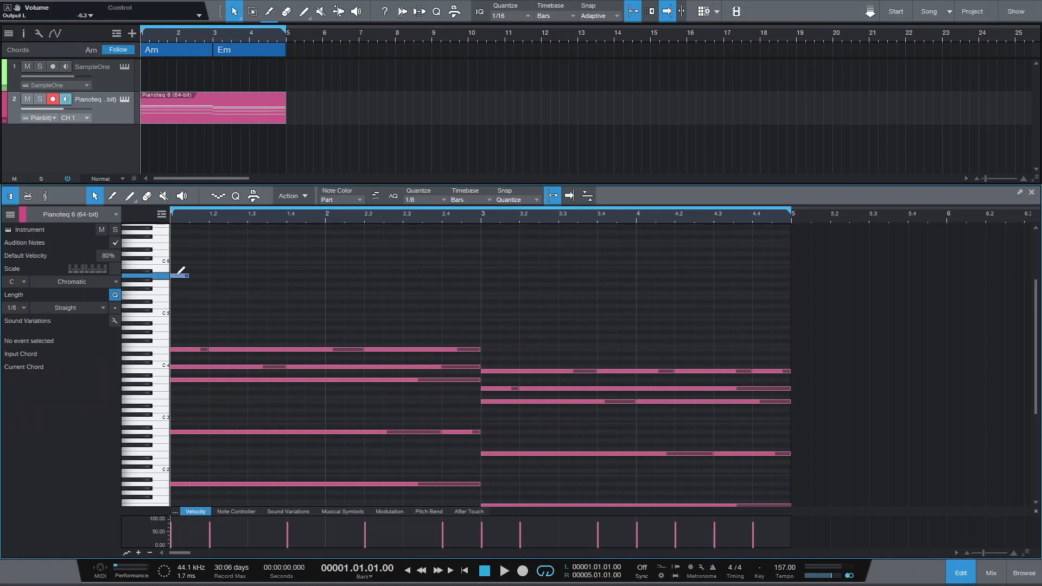
left_click(218, 306)
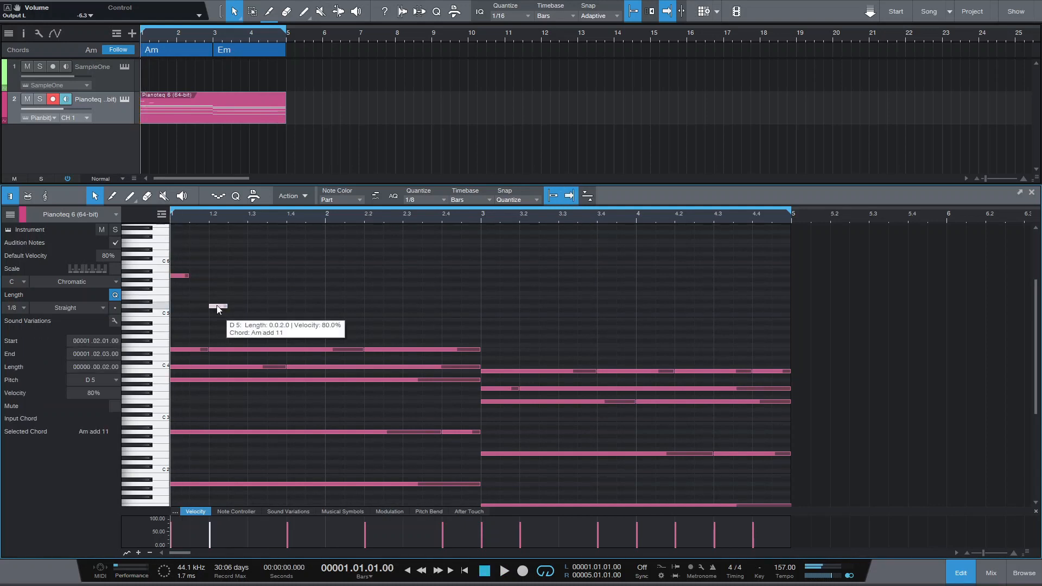
left_click(231, 302)
left_click_drag(239, 300, 239, 294)
key("space")
key("space")
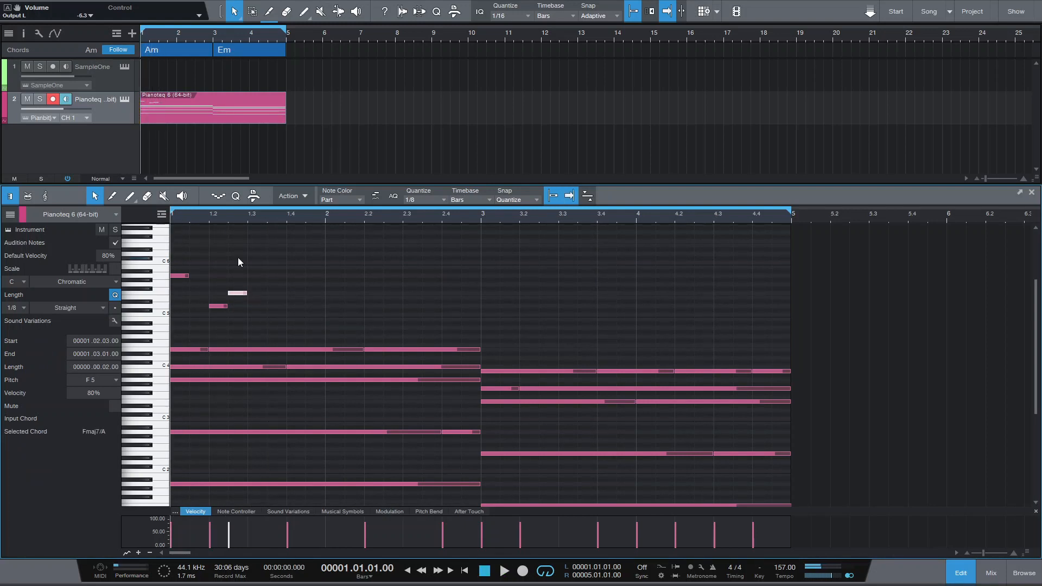
Check the piano's instrument window, lengthen the F5 melody note to end at 1.4, and play the phrase.
left_click(123, 99)
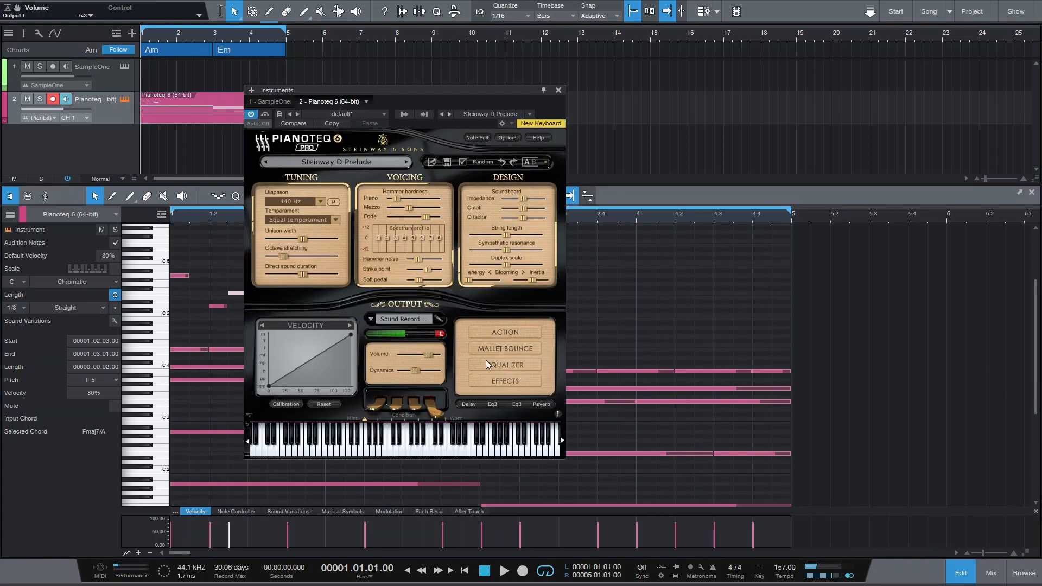
left_click(557, 91)
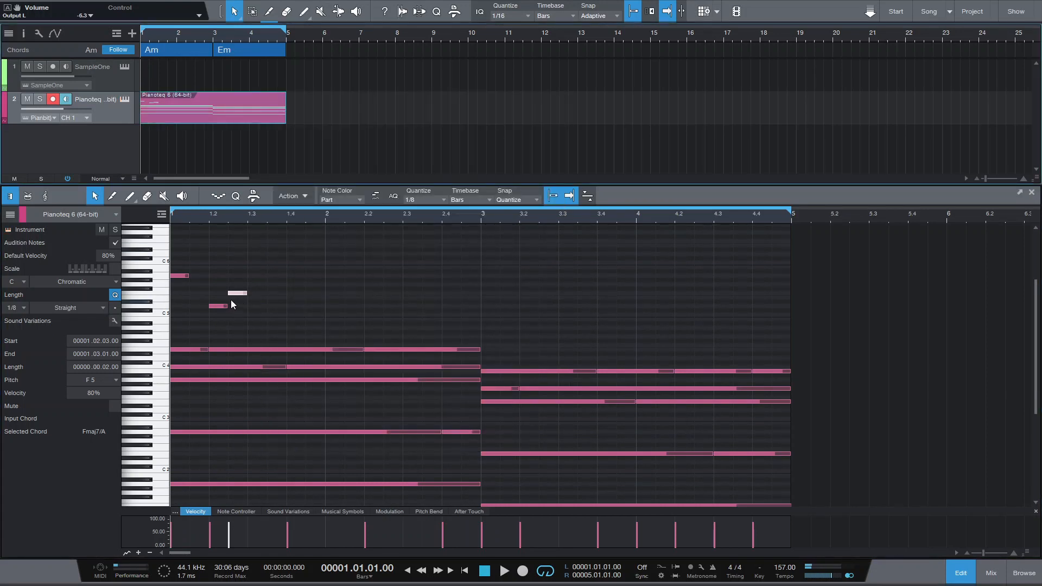
left_click_drag(249, 295, 286, 293)
key("space")
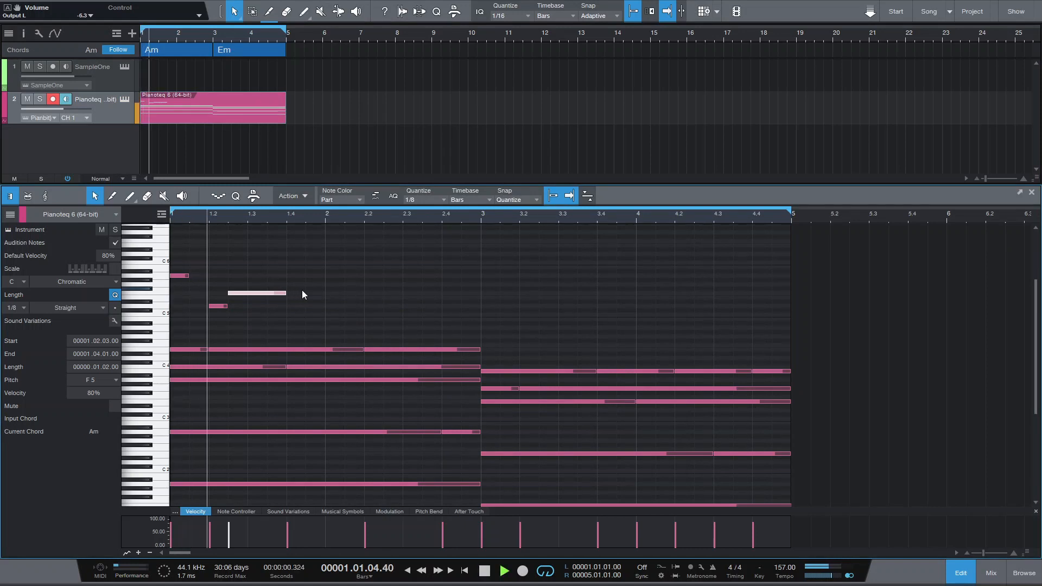
key("space")
Add an E5 melody note lasting from 1.4 to 2.2 and play the phrase.
double_click(291, 296)
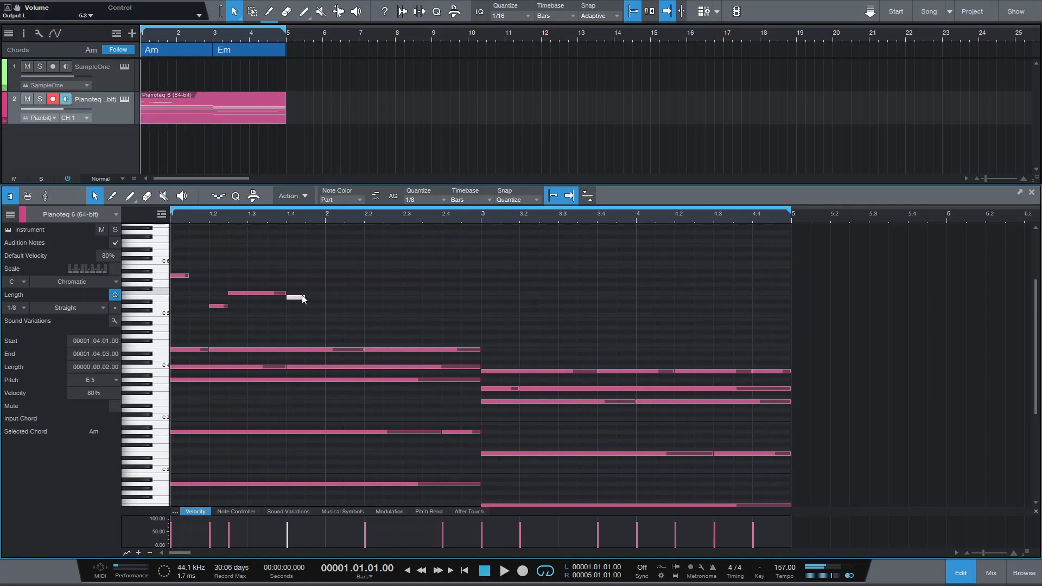
left_click_drag(303, 296, 364, 298)
key("space")
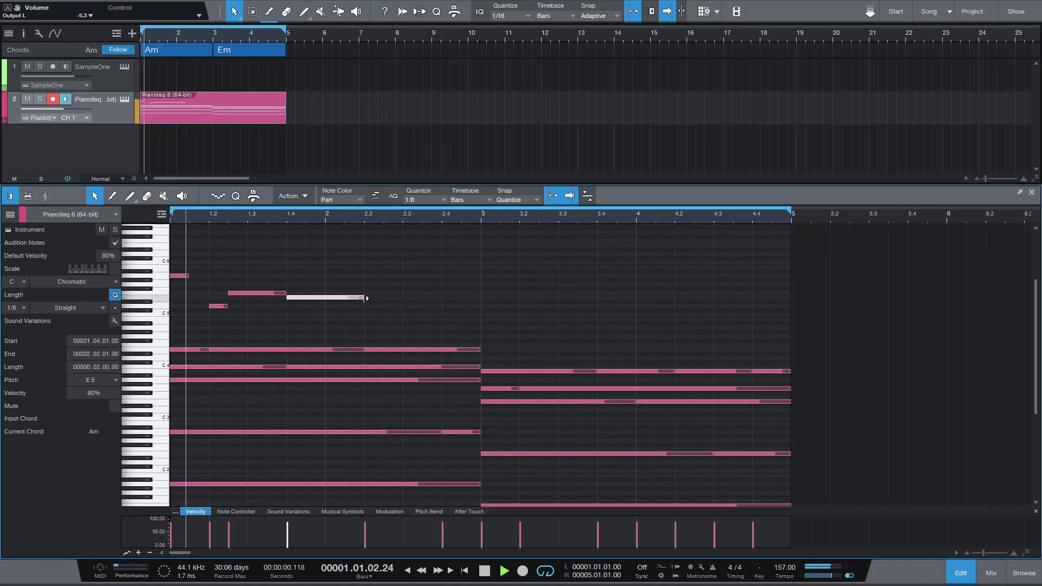
key("space")
Complete the melody through bar 4, ending with an eighth-note E4 at 4.4, and play it with the chords.
double_click(762, 349)
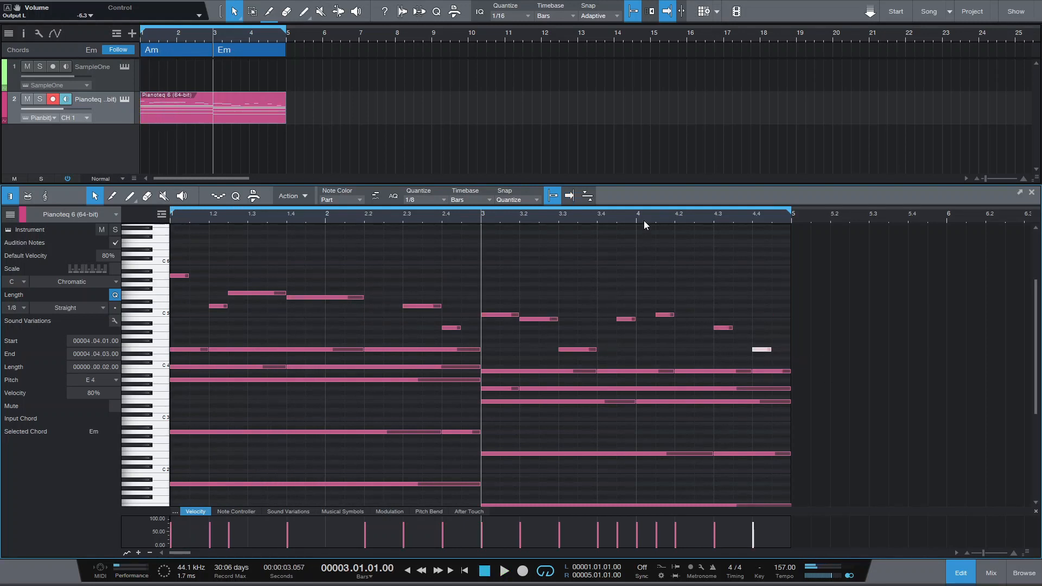
left_click(643, 220)
key("space")
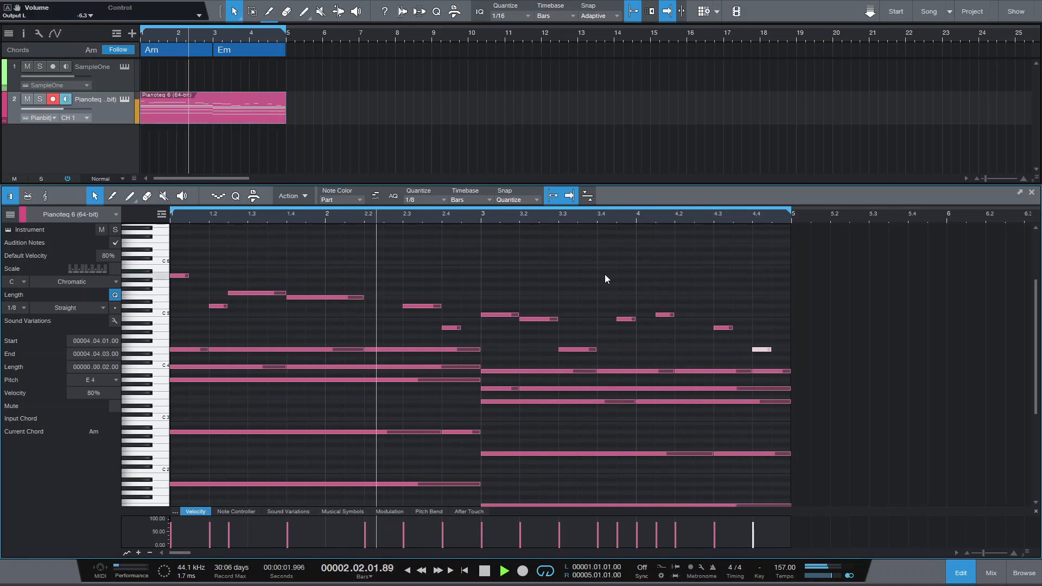
key("space")
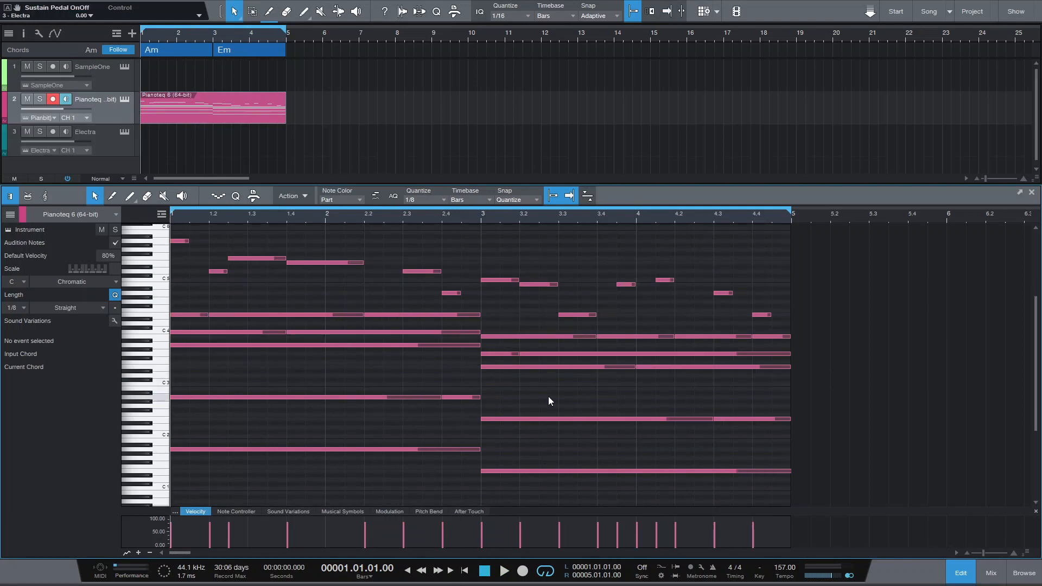
Copy the piano's chord and bass notes and paste them into a new four-bar part on the Electra track.
left_click_drag(183, 297, 791, 498)
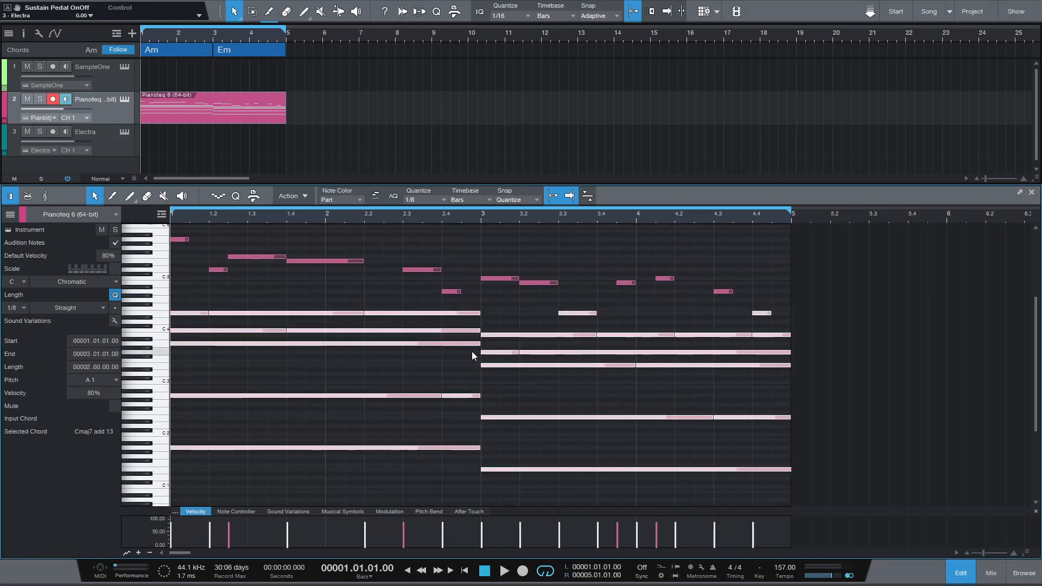
right_click(539, 333)
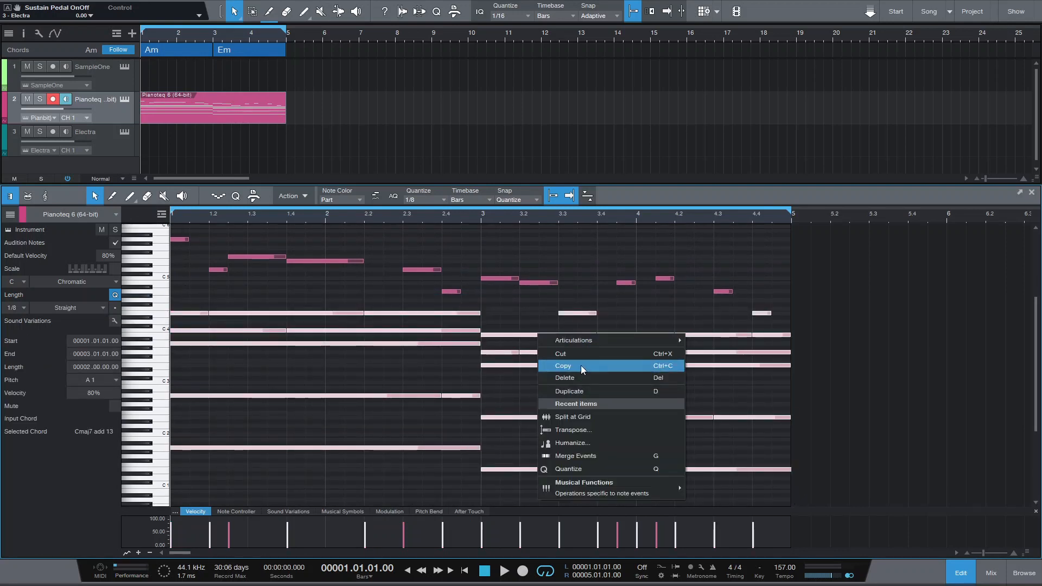
left_click(581, 365)
left_click(140, 150)
double_click(158, 147)
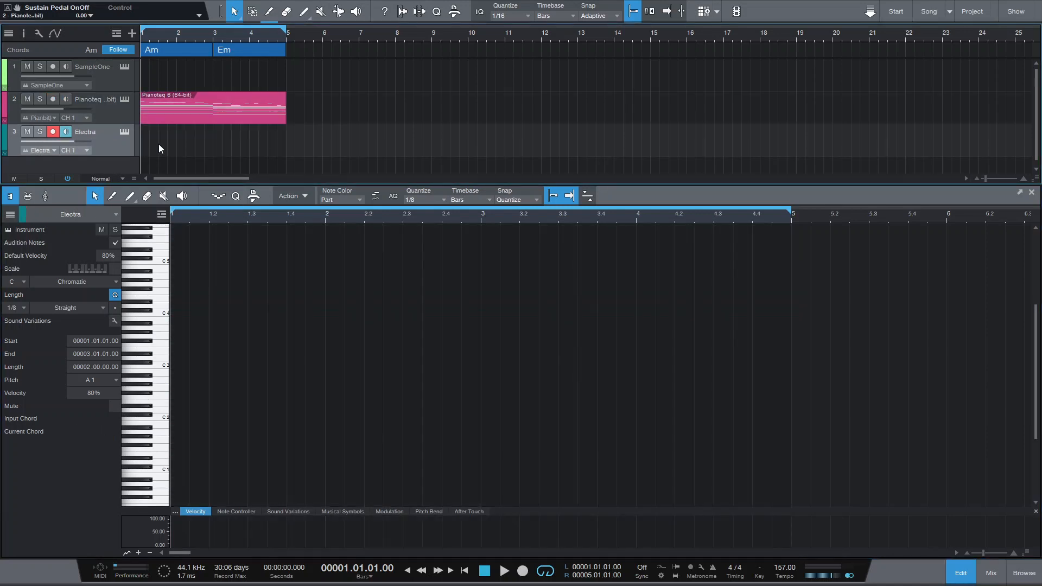
right_click(262, 349)
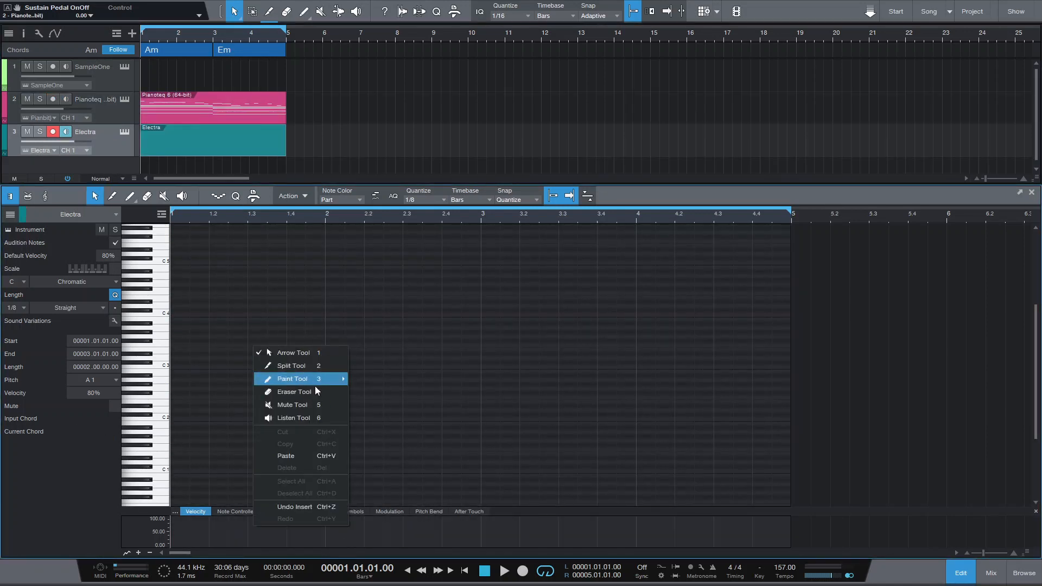
left_click(315, 455)
Delete the two stray E4 melody notes at 3.3 and 4.4 from the Electra part and trim the part to end at bar 5.
scroll(372, 363, "up", 1)
left_click_drag(577, 277, 785, 324)
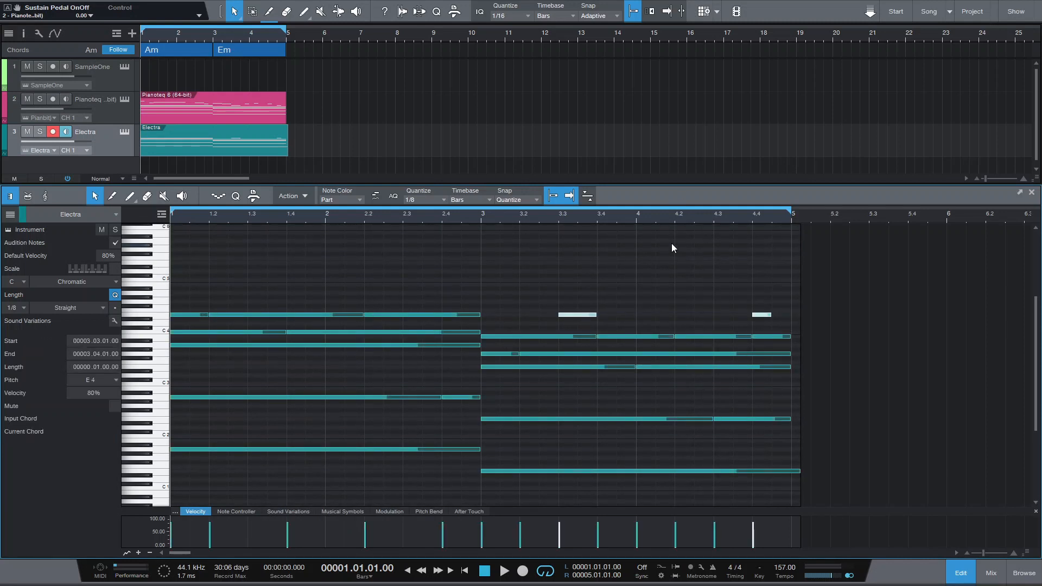
key("Delete")
left_click_drag(287, 151, 292, 151)
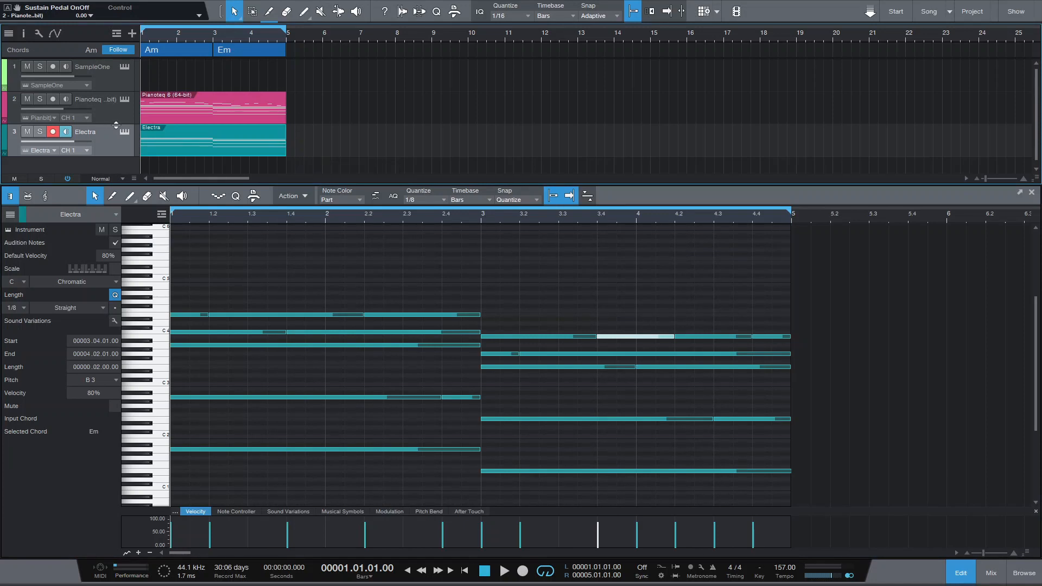
Solo the Electra track and listen to its pasted chords.
left_click(41, 100)
key("space")
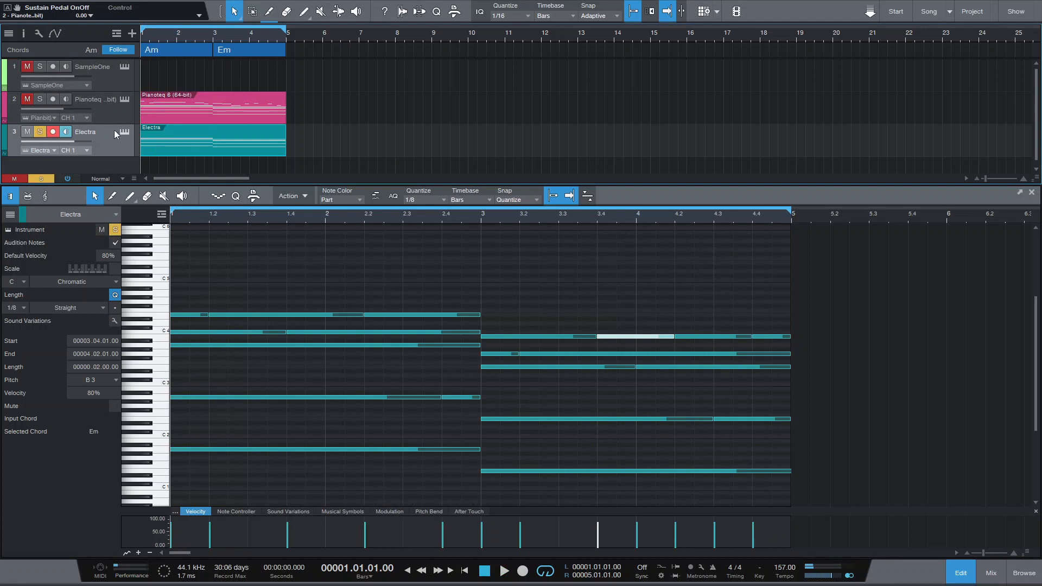
key("space")
Change the Electra track's patch to Apollo 14 RR and play it together with the soloed piano.
left_click(125, 132)
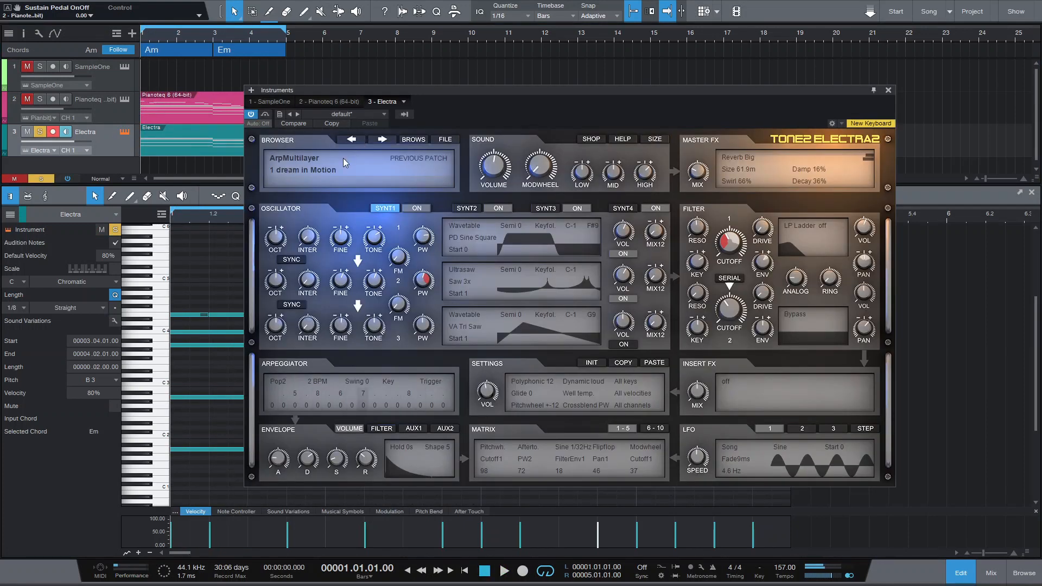
left_click(381, 140)
key("space")
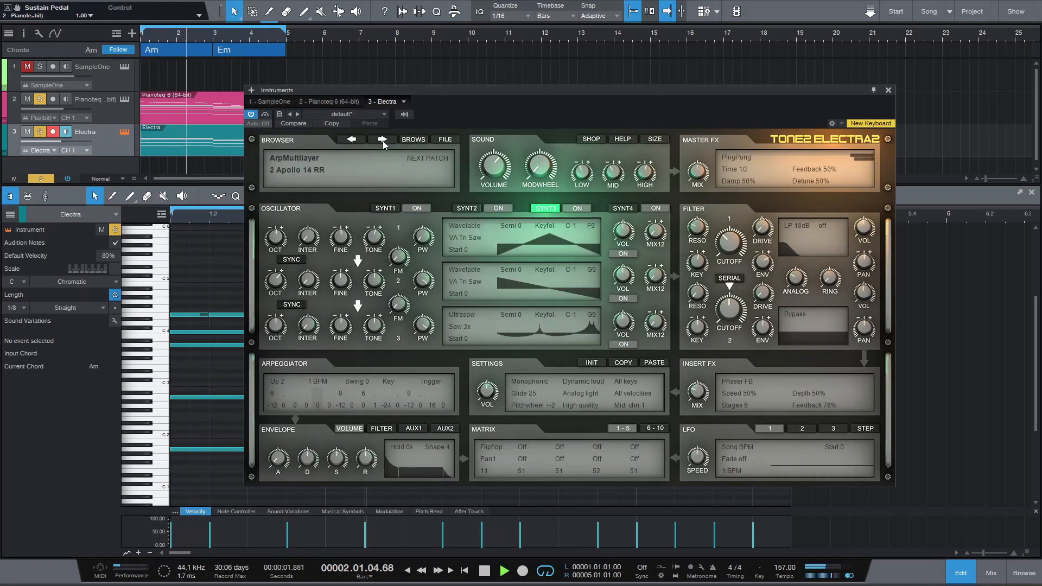
left_click(889, 91)
Balance the two parts in the mixer, setting the piano's volume to -7.9 and Electra's to -8.3 during playback.
key("F3")
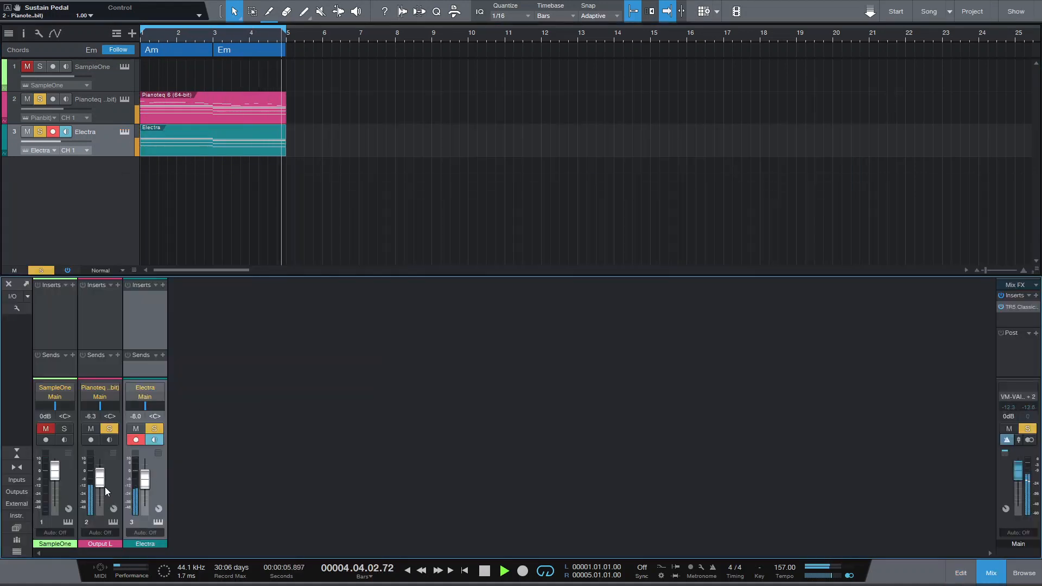
left_click_drag(102, 476, 145, 479)
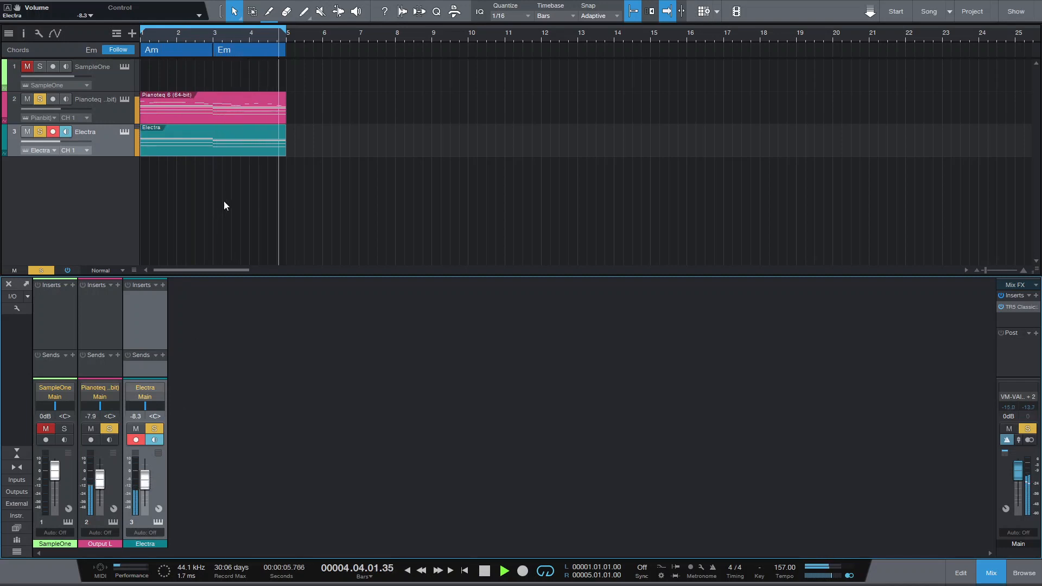
key("space")
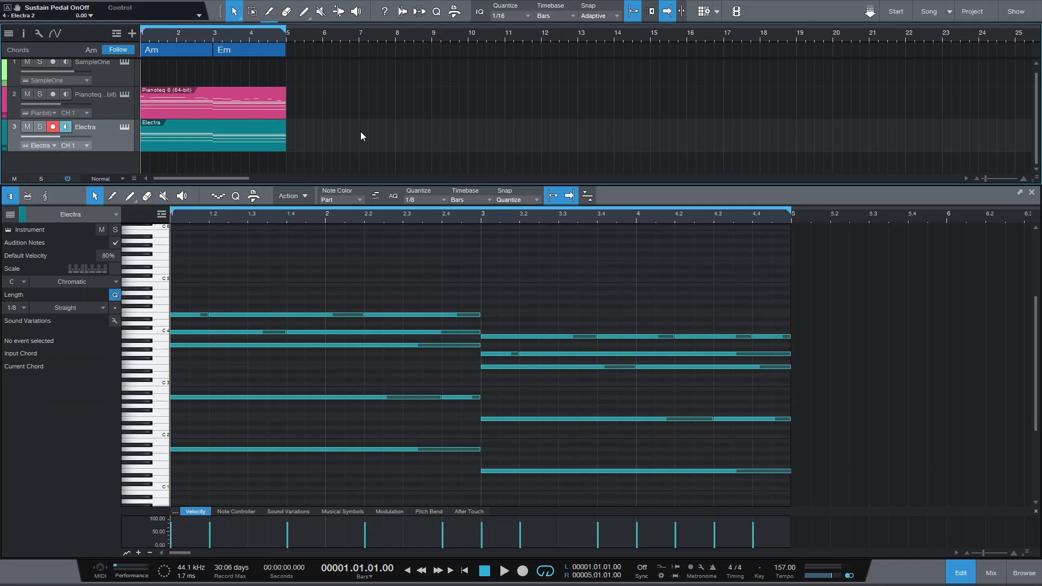
Duplicate the Electra track below the original, and replace its copied part with an empty four-bar part.
left_click_drag(379, 184, 375, 261)
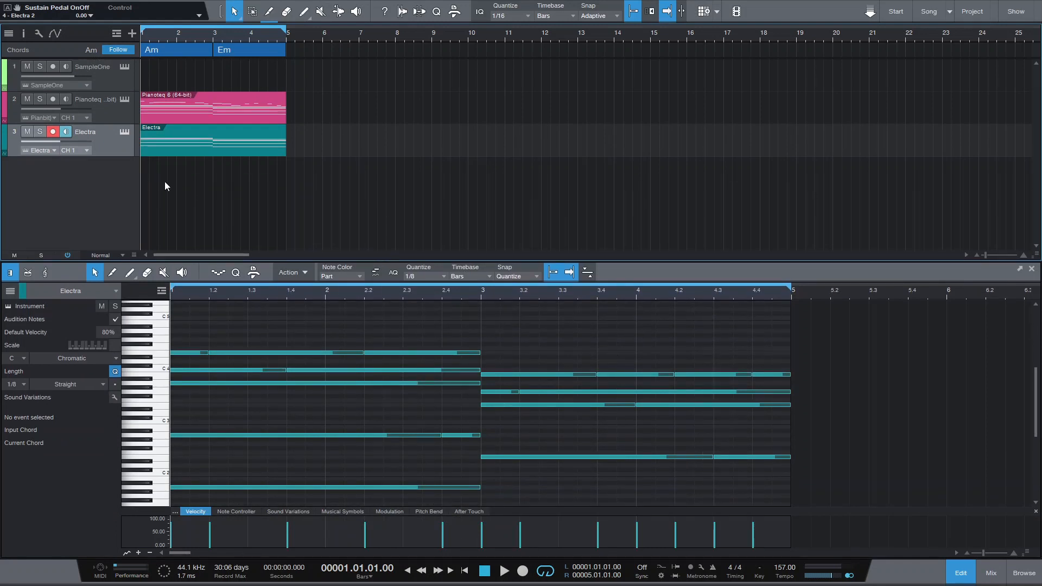
scroll(372, 378, "up", 3)
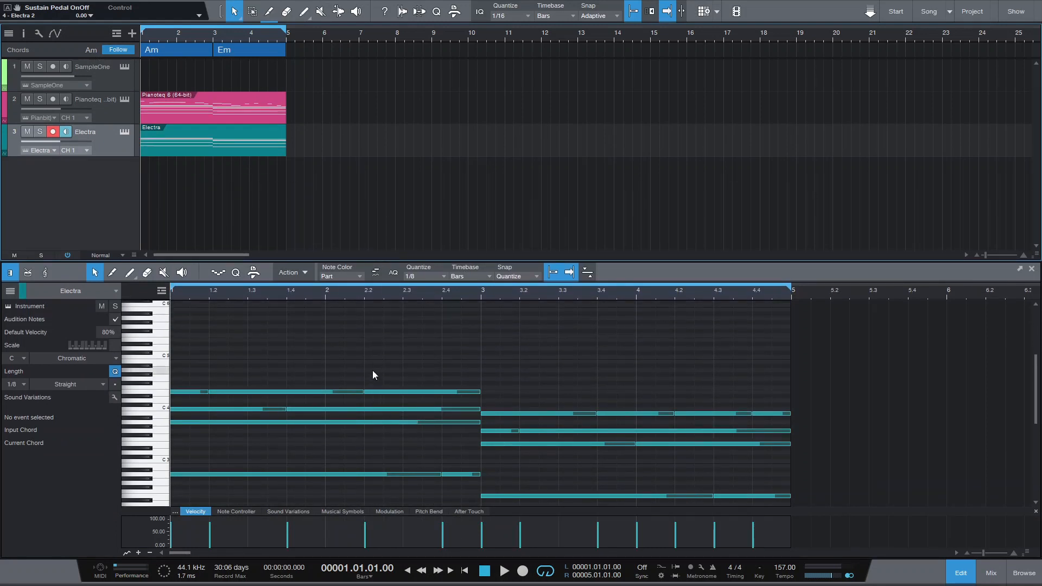
left_click_drag(119, 149, 110, 214)
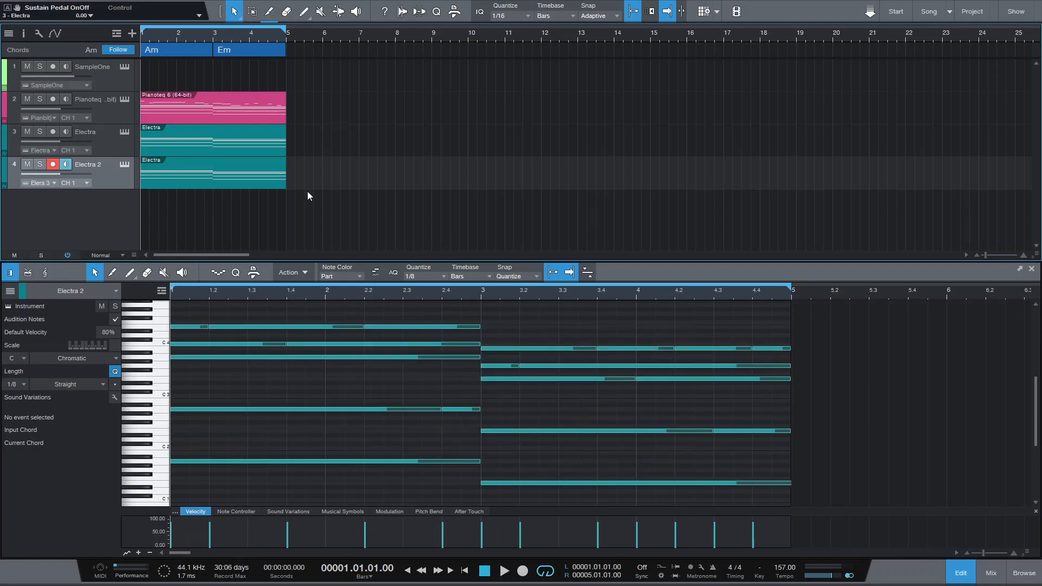
key("Delete")
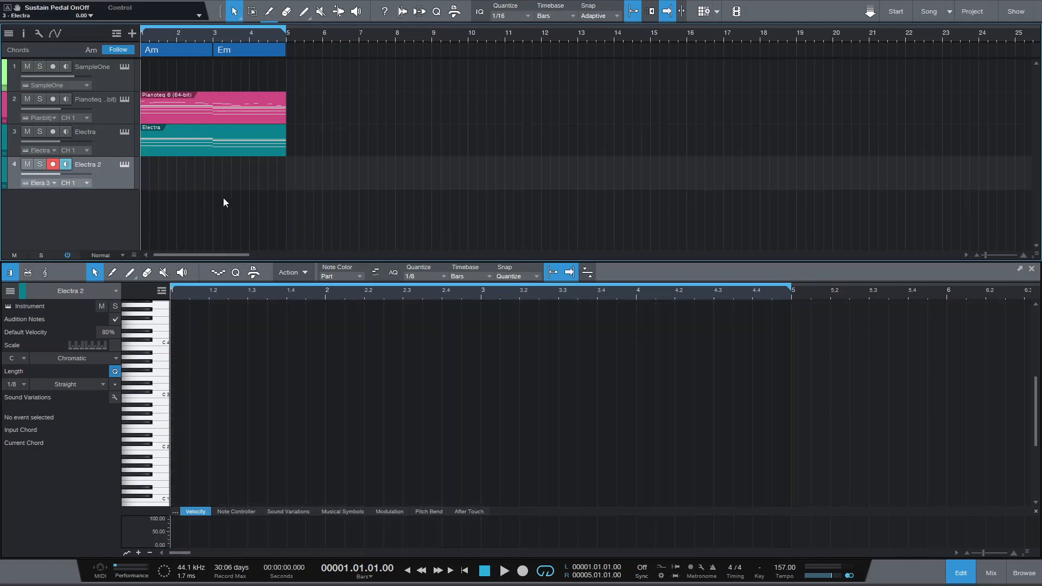
double_click(184, 180)
scroll(198, 381, "up", 1)
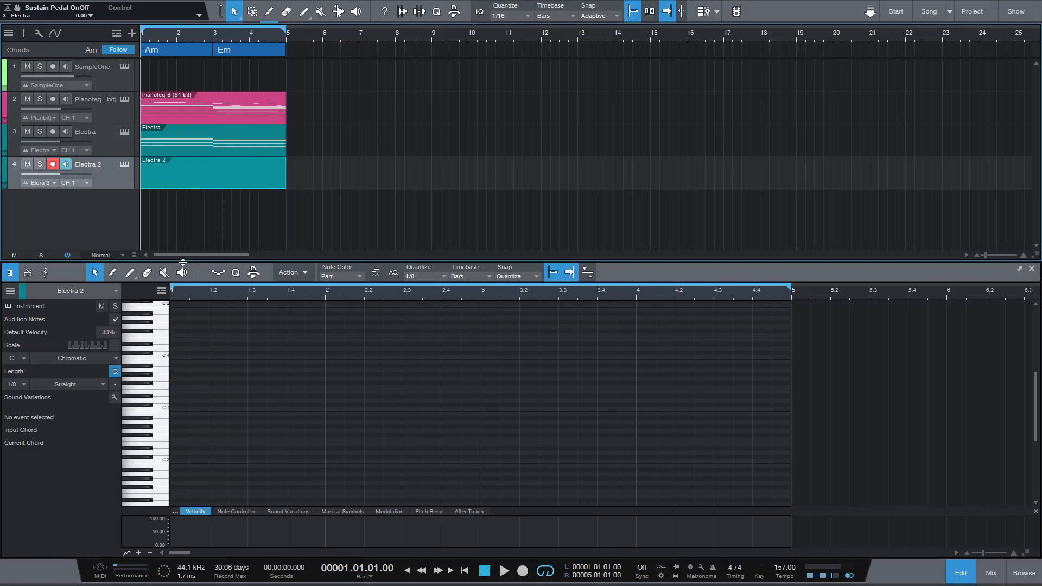
Change the Electra 2 track's patch to Sparkle Pad BT.
left_click(124, 164)
left_click(383, 140)
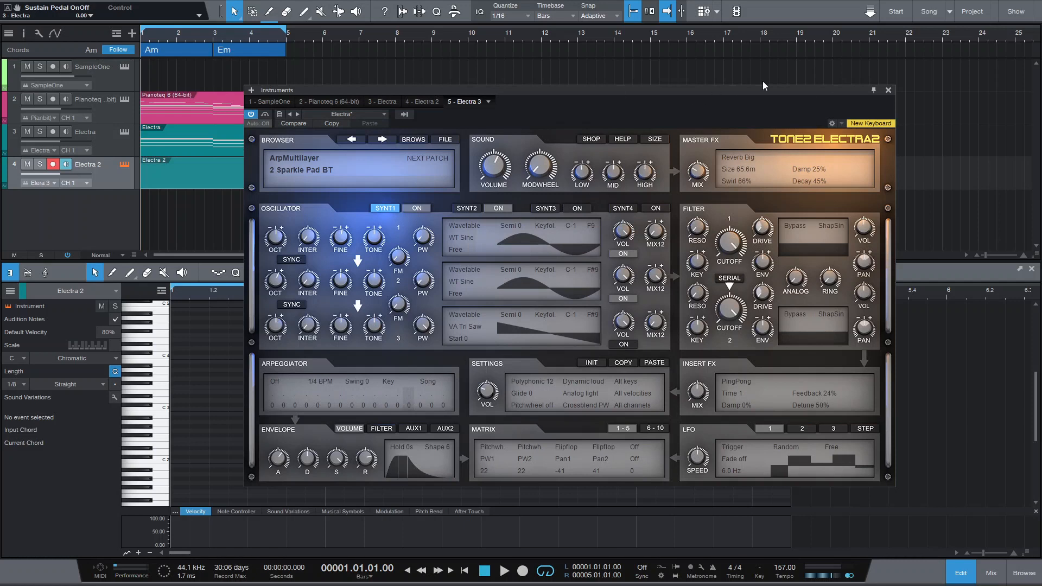
left_click(888, 91)
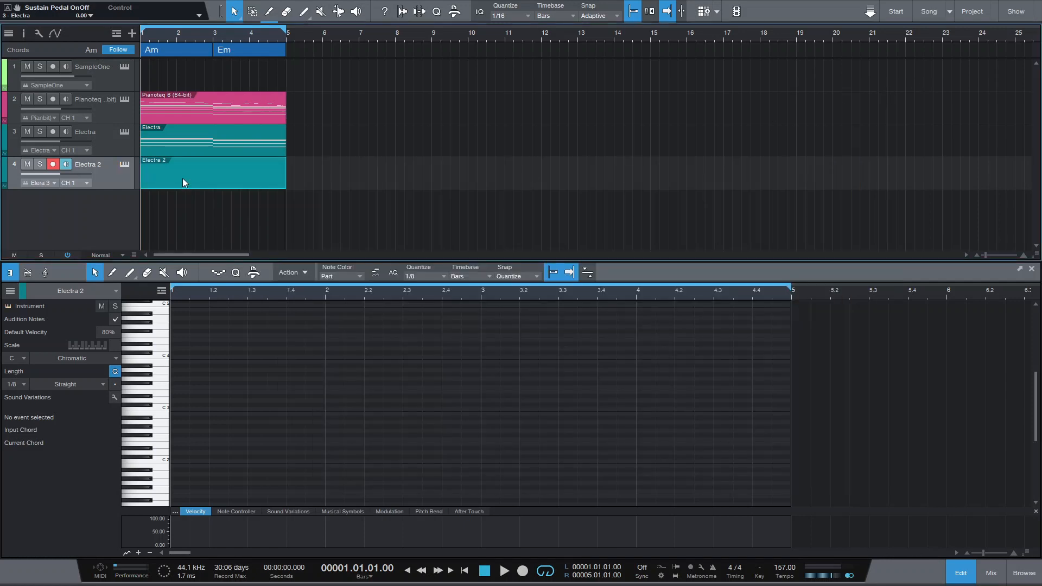
Show the Electra part's notes as a reference behind the empty Electra 2 part, keeping Electra 2 active for editing.
left_click(11, 291)
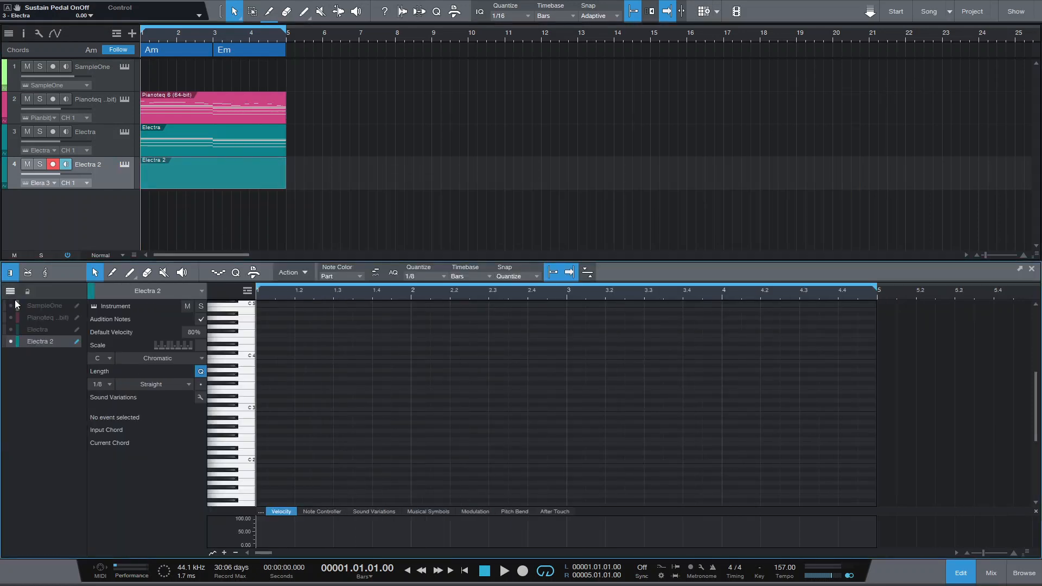
left_click(25, 329)
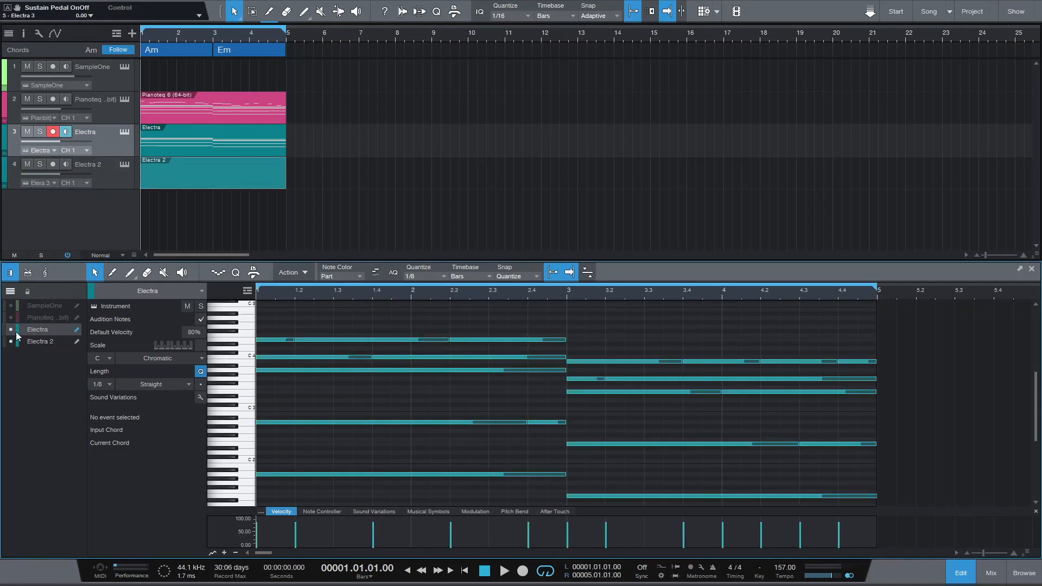
left_click(18, 340)
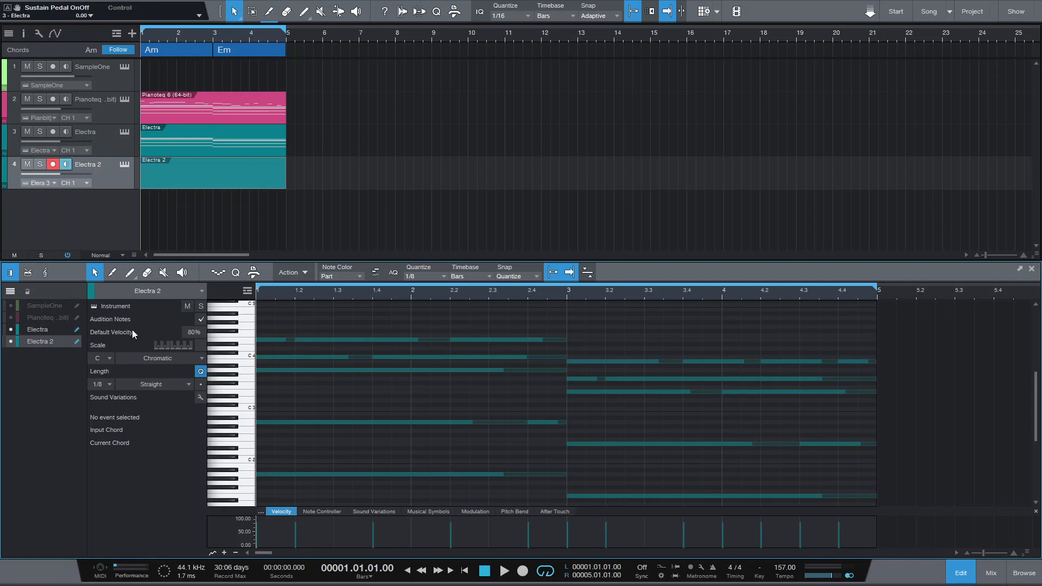
left_click(315, 371)
left_click(11, 330)
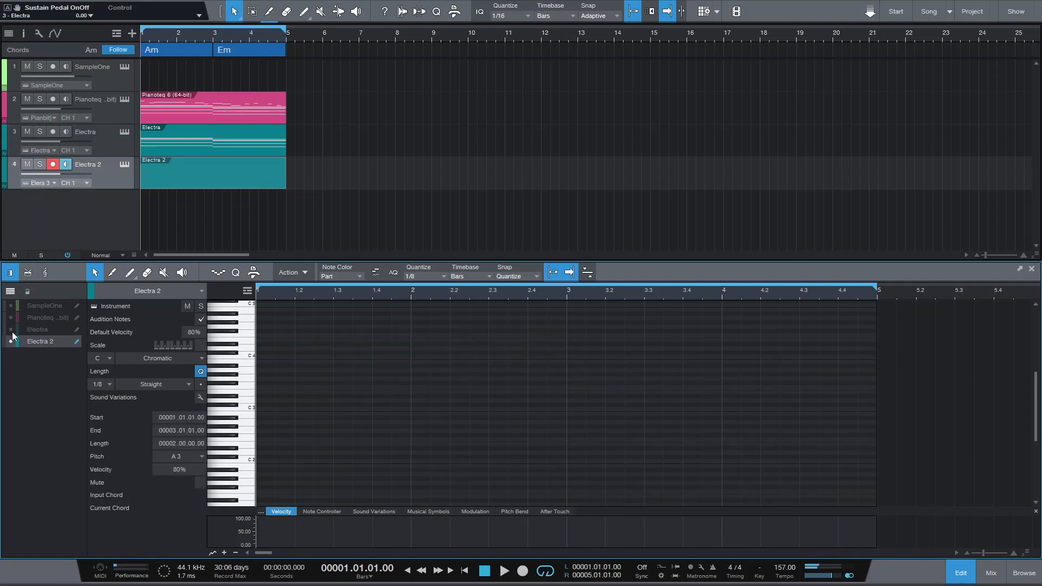
left_click(11, 330)
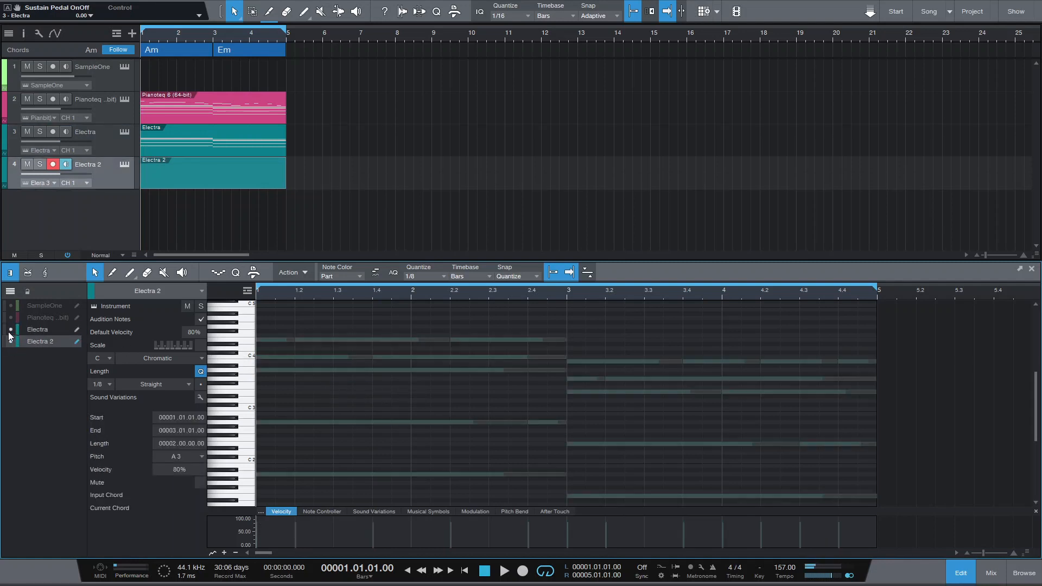
left_click(320, 372)
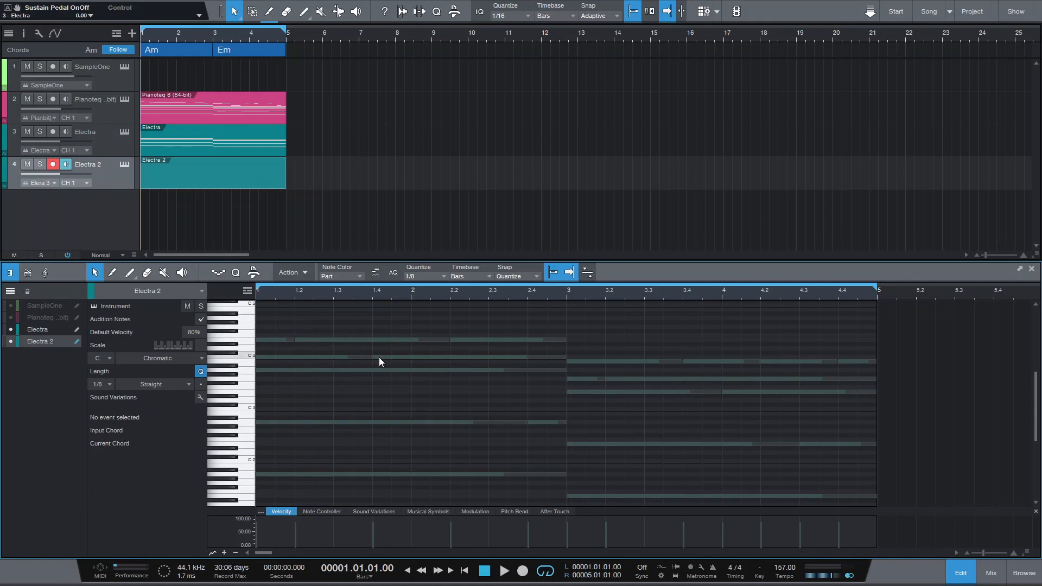
Add eighth notes to the Electra 2 part: A3 at beat 1.2, C4 at 1.4 and A3 at 2.2.
double_click(298, 371)
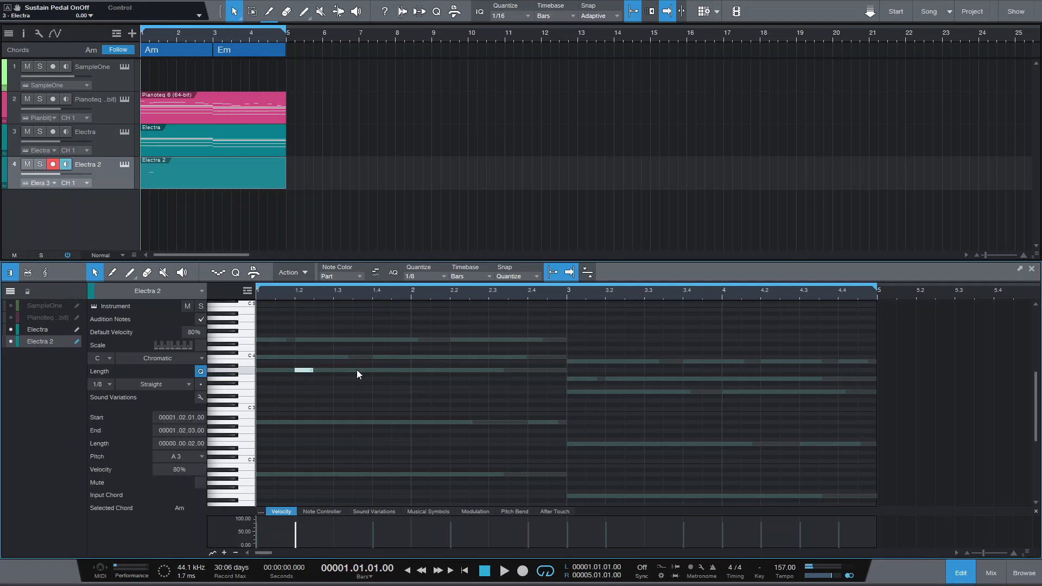
left_click(124, 164)
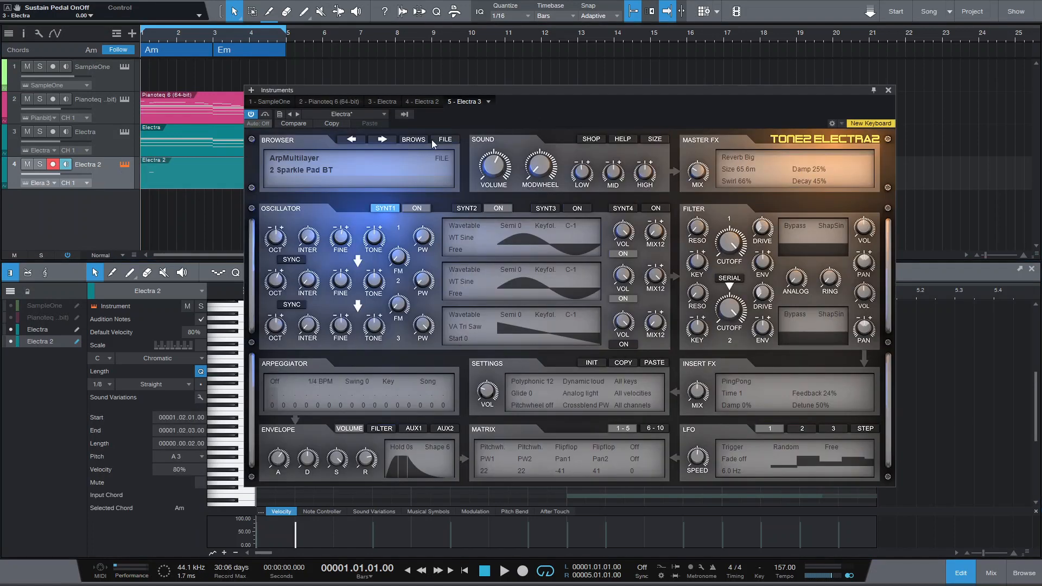
double_click(385, 356)
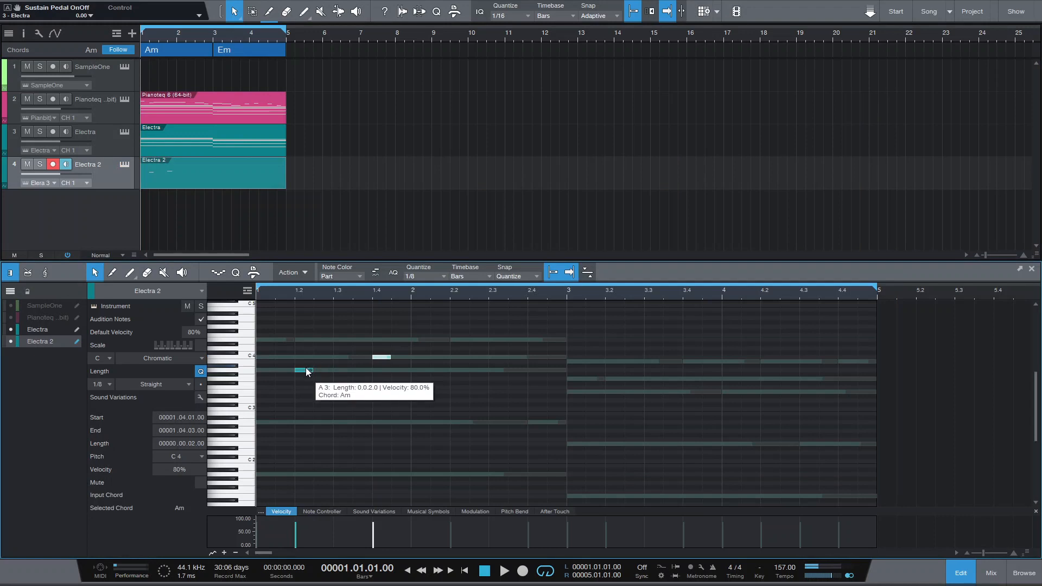
left_click(299, 371)
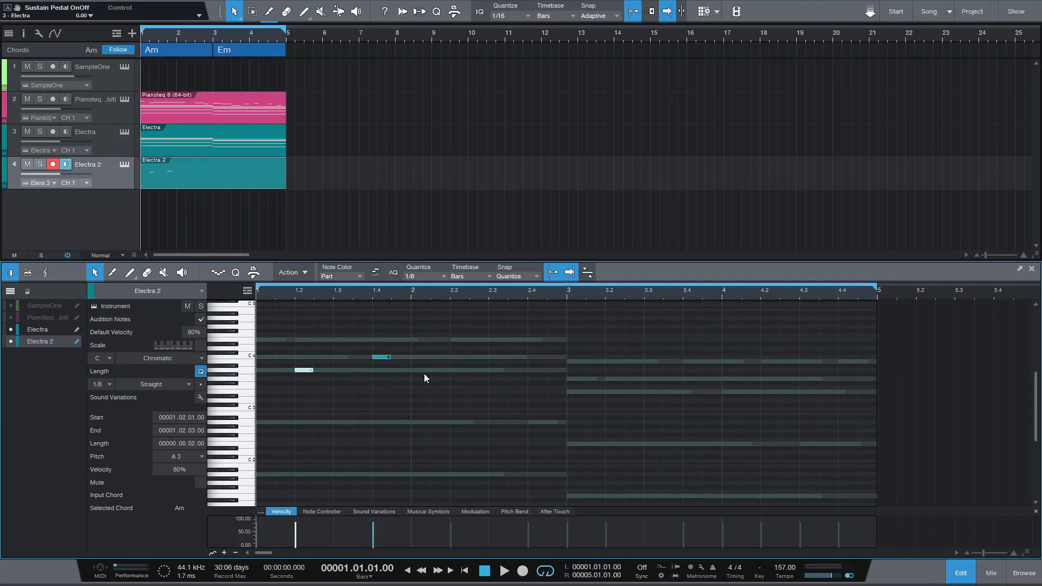
double_click(454, 371)
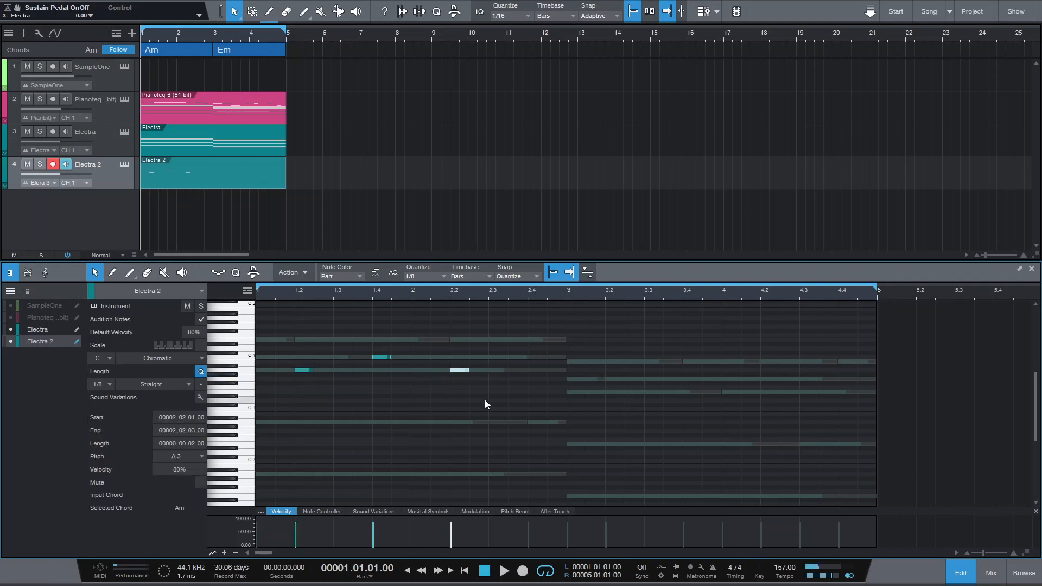
Transpose the three Electra 2 notes up one octave and play the result.
scroll(480, 407, "up", 2)
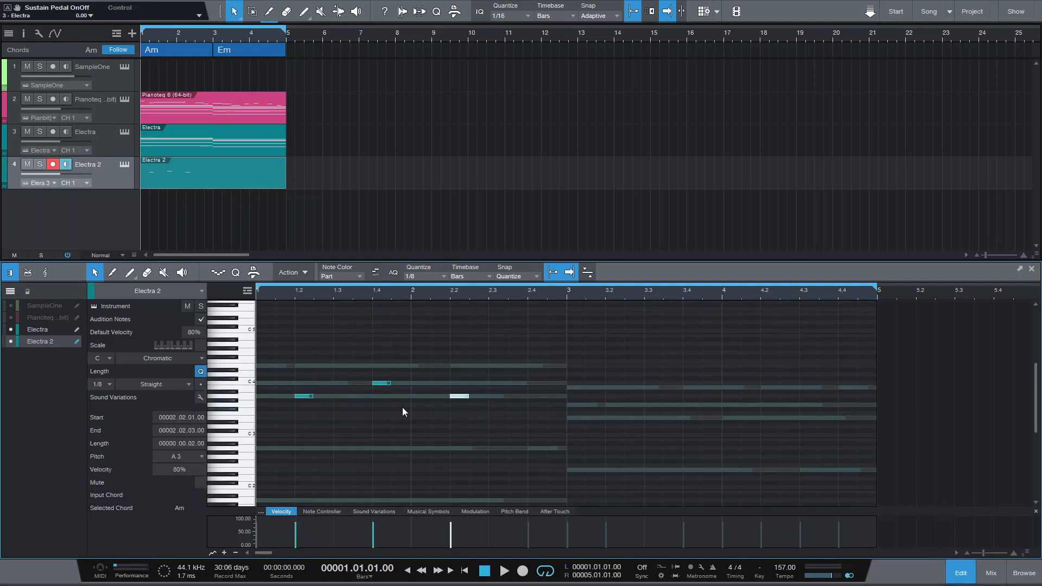
left_click_drag(295, 364, 457, 396)
right_click(457, 396)
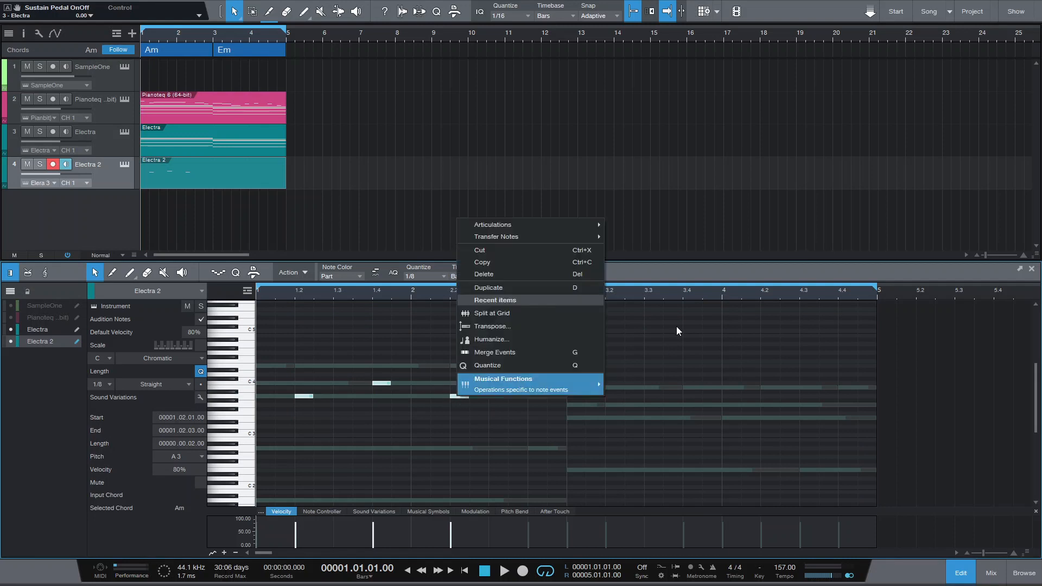
left_click(532, 326)
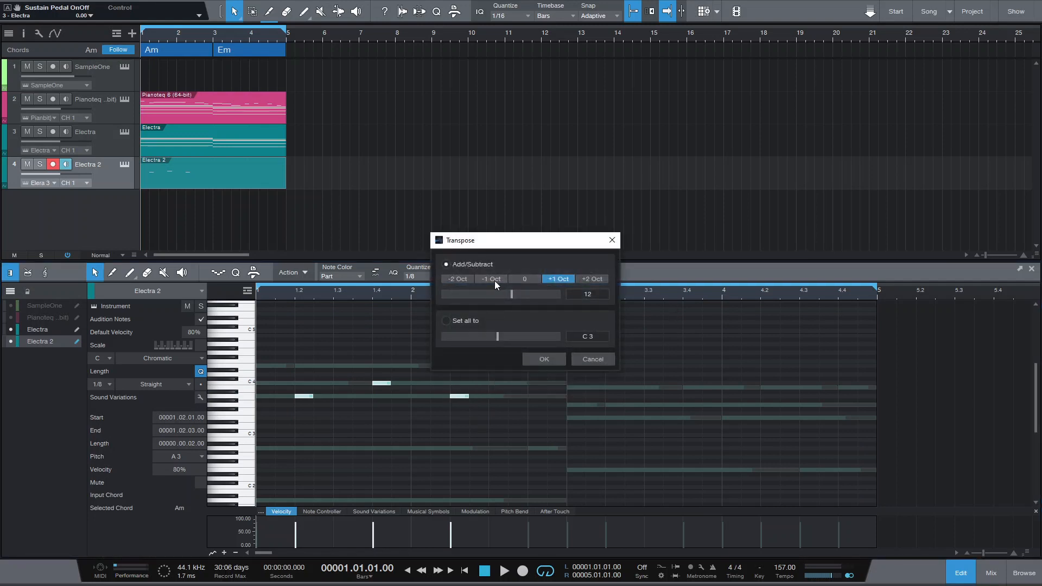
left_click(542, 356)
scroll(564, 382, "up", 1)
key("space")
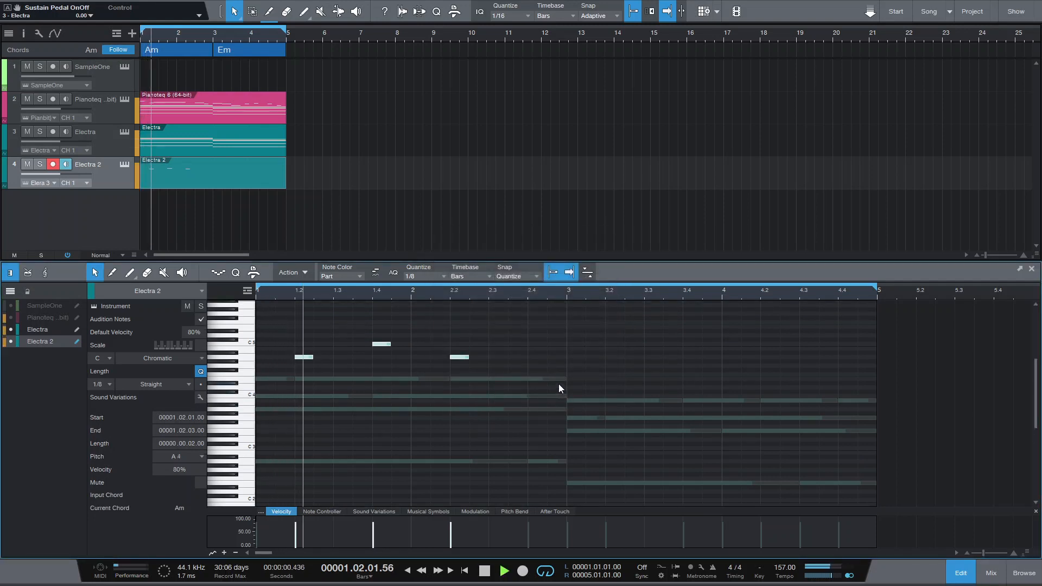
key("space")
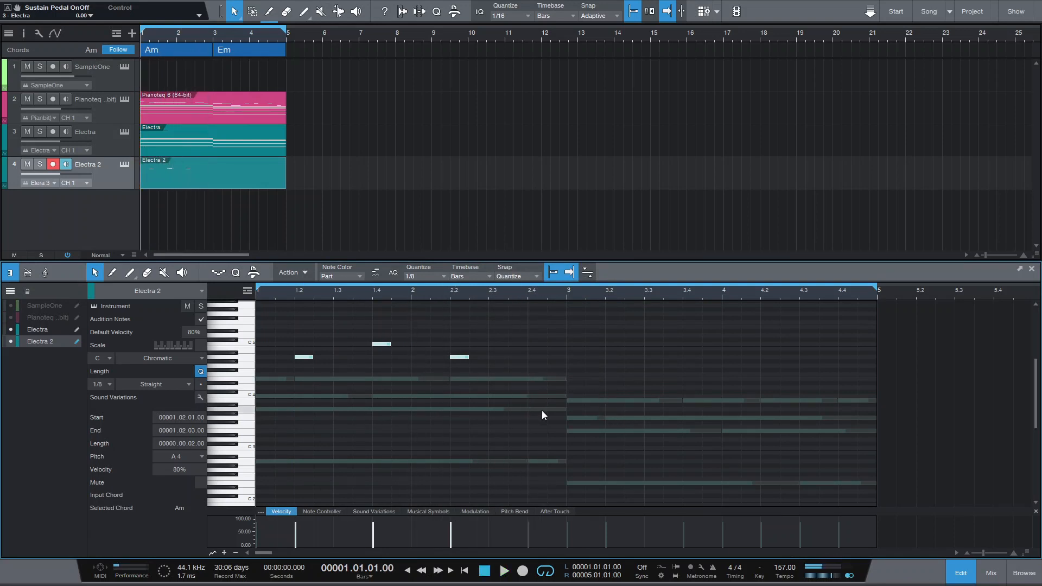
Add eighth notes to the Electra 2 part's second half: G3 at beat 3.2, E3 at 4.1 and B3 at 4.3.
left_click(611, 419)
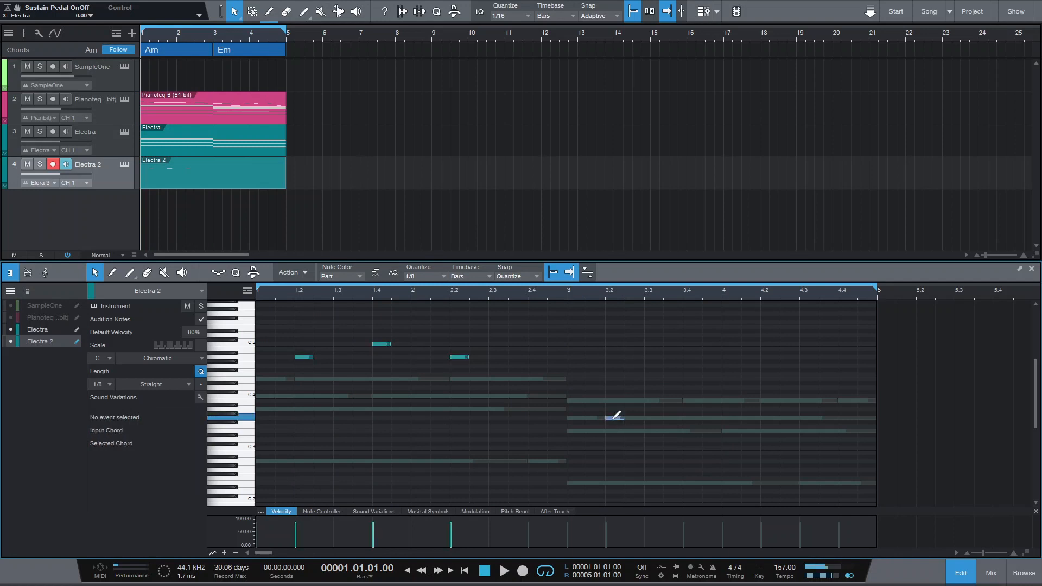
left_click(727, 428)
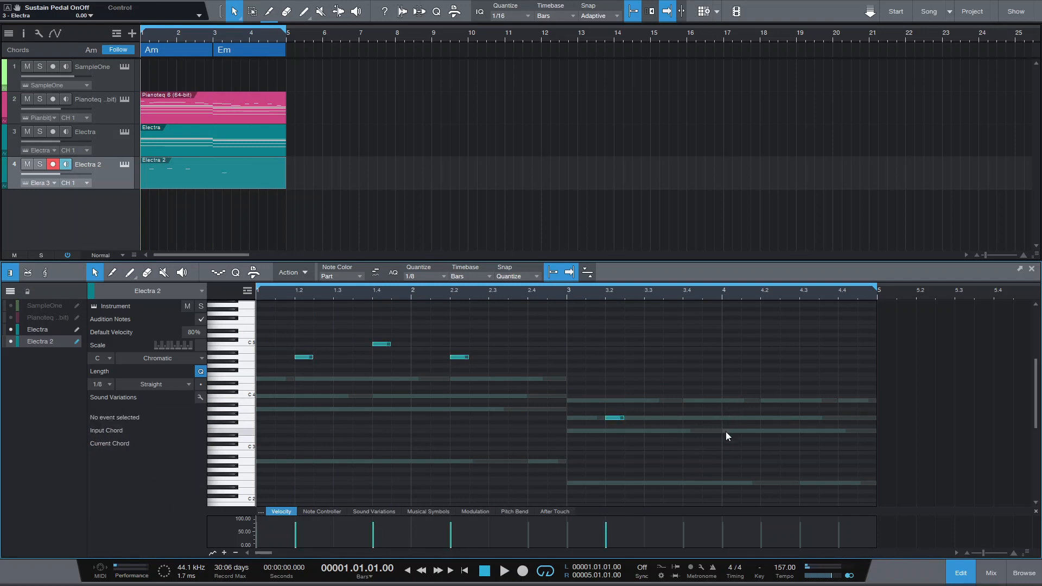
left_click(803, 401)
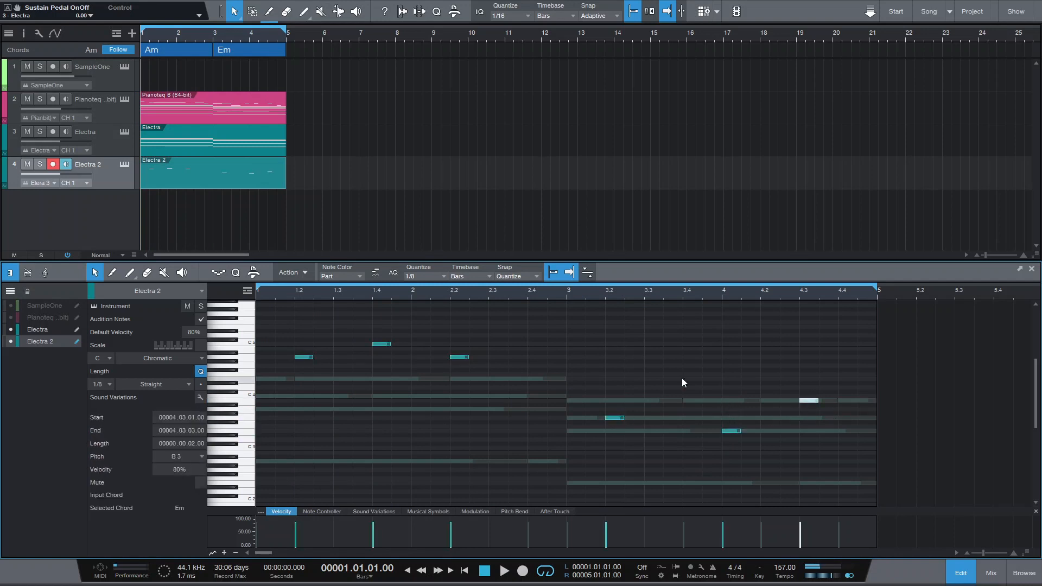
Transpose the three notes in bars 3 and 4 up one octave during playback.
key("space")
left_click_drag(593, 376, 910, 435)
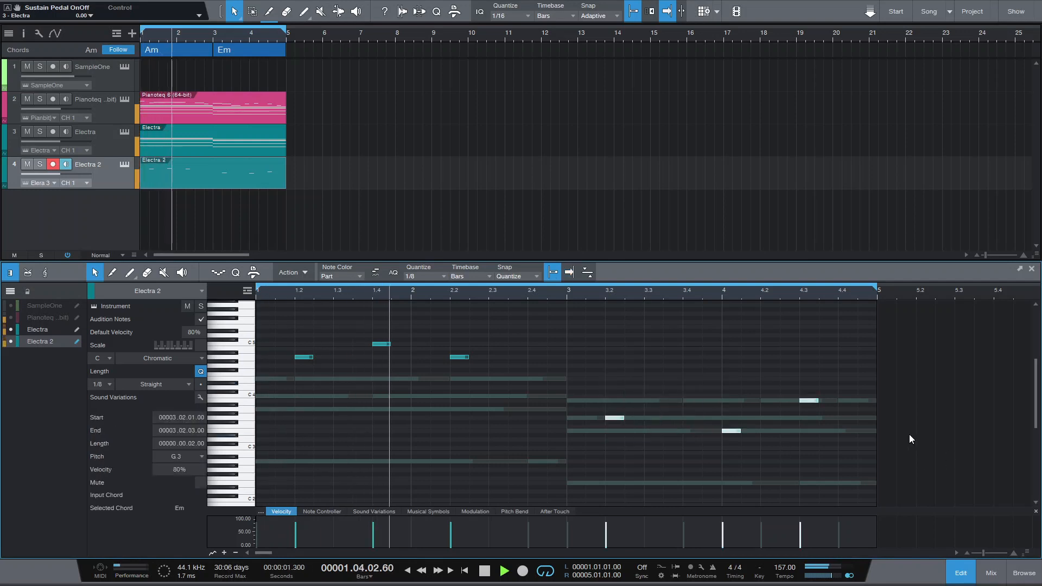
right_click(809, 401)
left_click(855, 315)
left_click(555, 279)
left_click(545, 360)
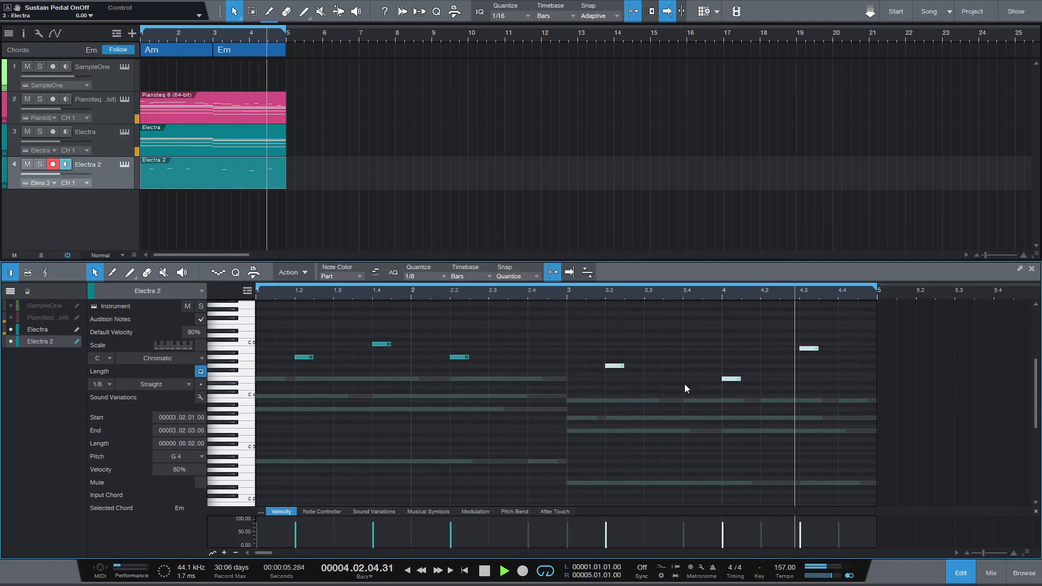
key("space")
Move the E4 note from the start of bar 4 back to beat 3.4 and play the loop.
left_click(733, 380)
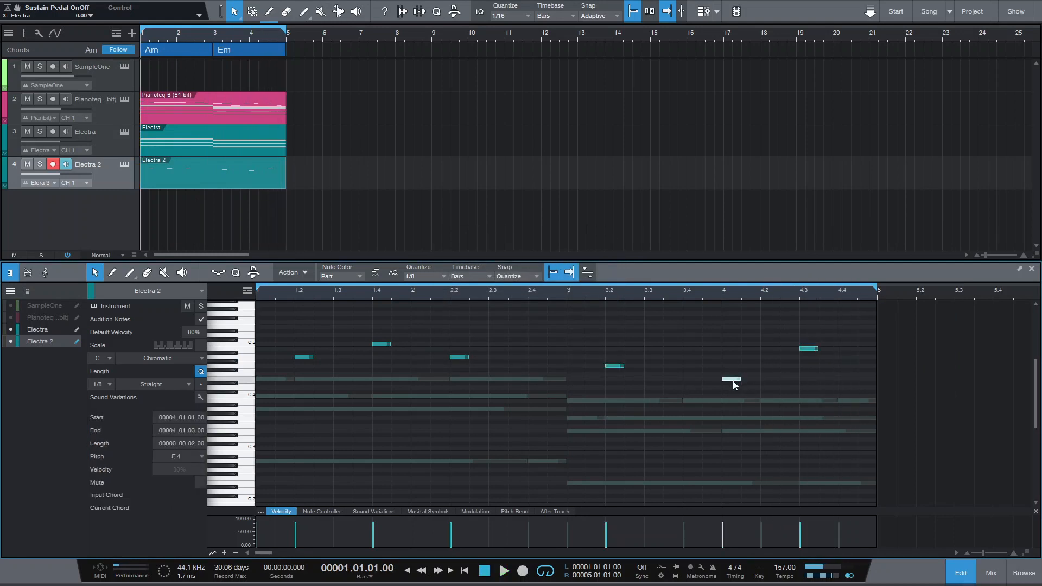
left_click_drag(733, 379, 703, 379)
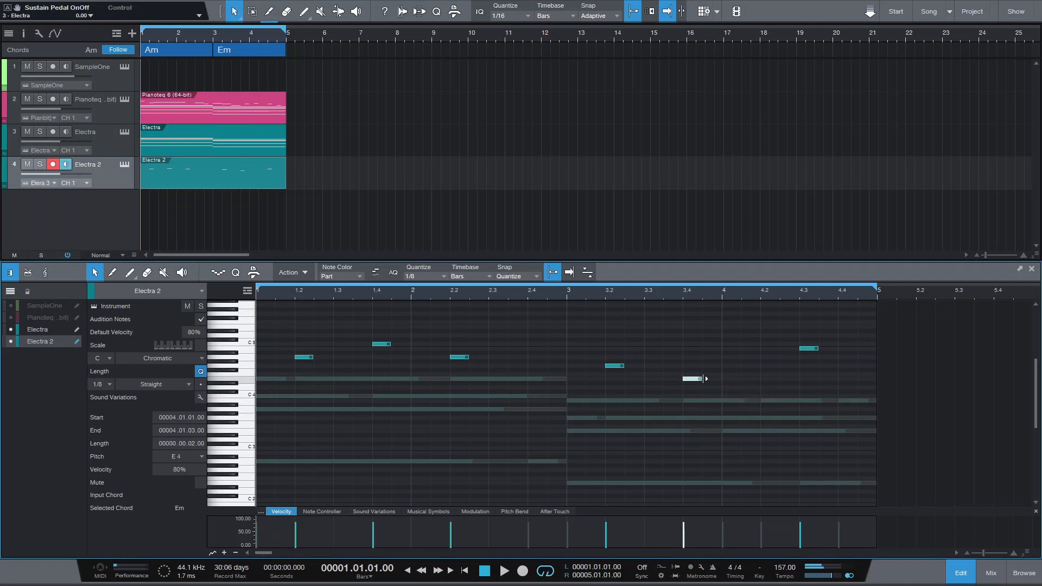
key("space")
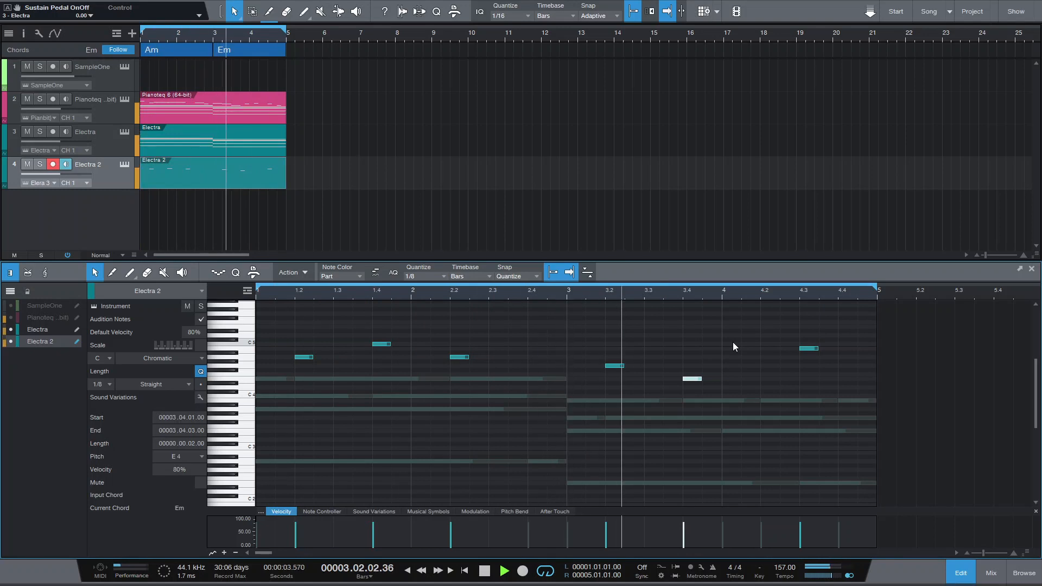
key("space")
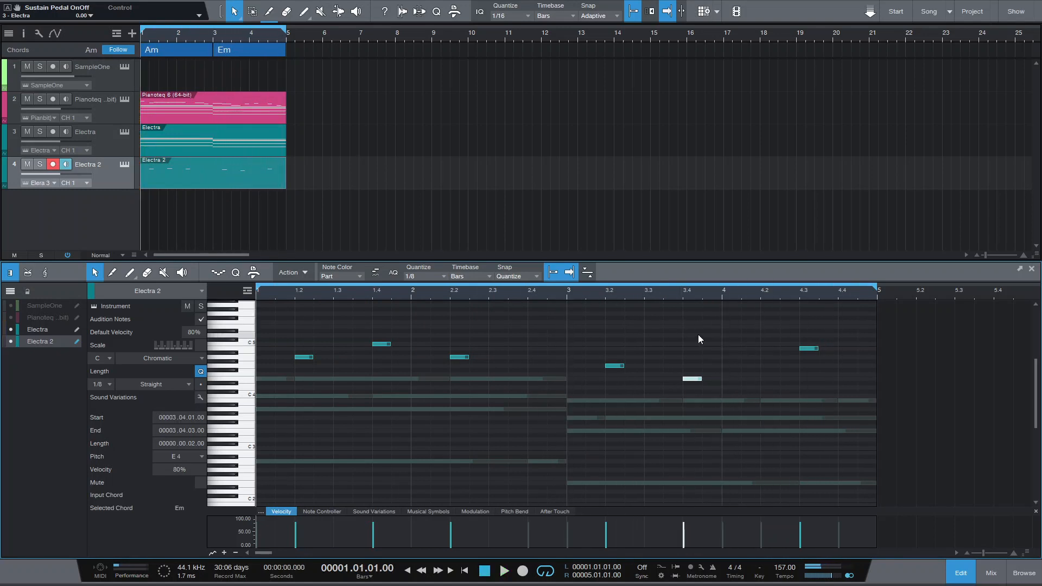
Create a four-bar part on the SampleOne track and convert it to a pattern.
double_click(157, 79)
right_click(157, 79)
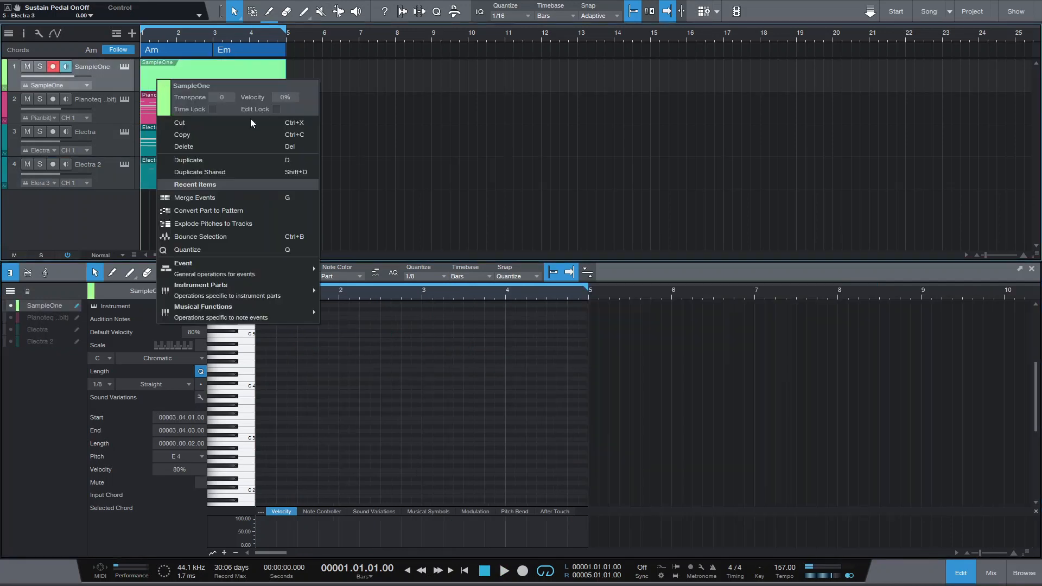
left_click(233, 212)
Add extra Bright Hat hits at steps 2, 40 and 56 of the Impact pattern while the loop plays.
key("space")
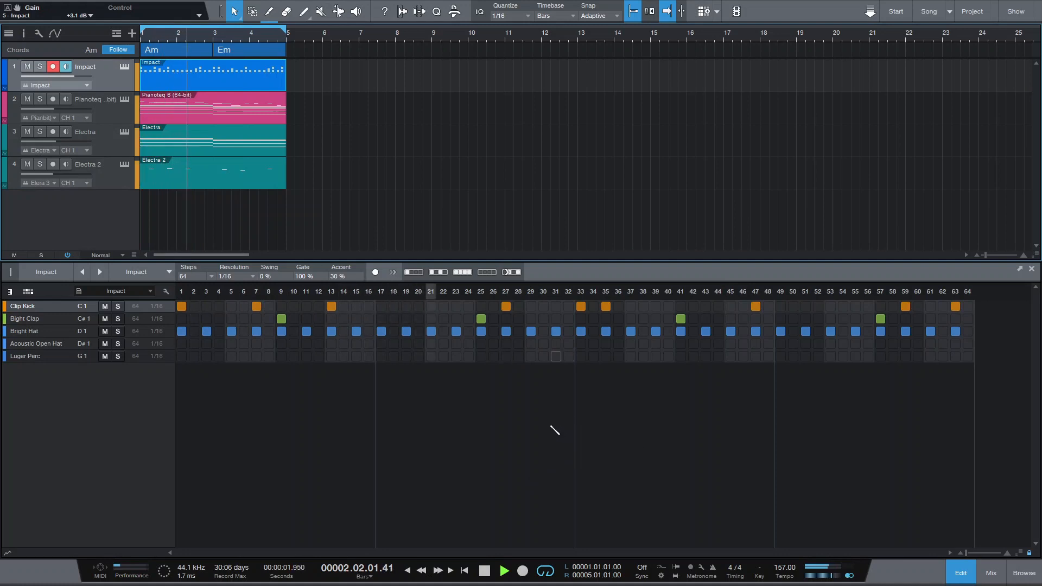
left_click(195, 330)
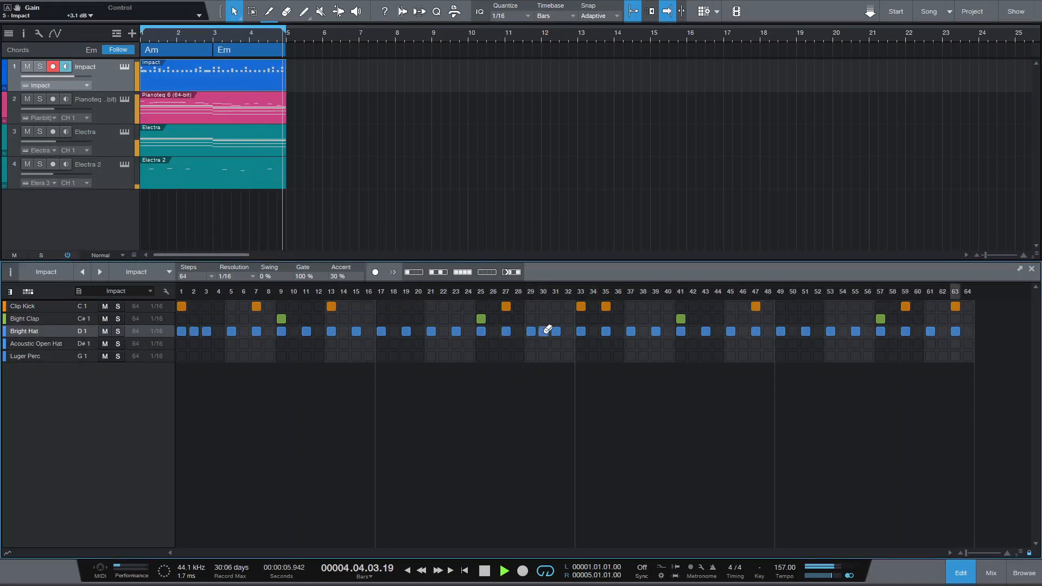
left_click(868, 331)
left_click(818, 331)
left_click(817, 331)
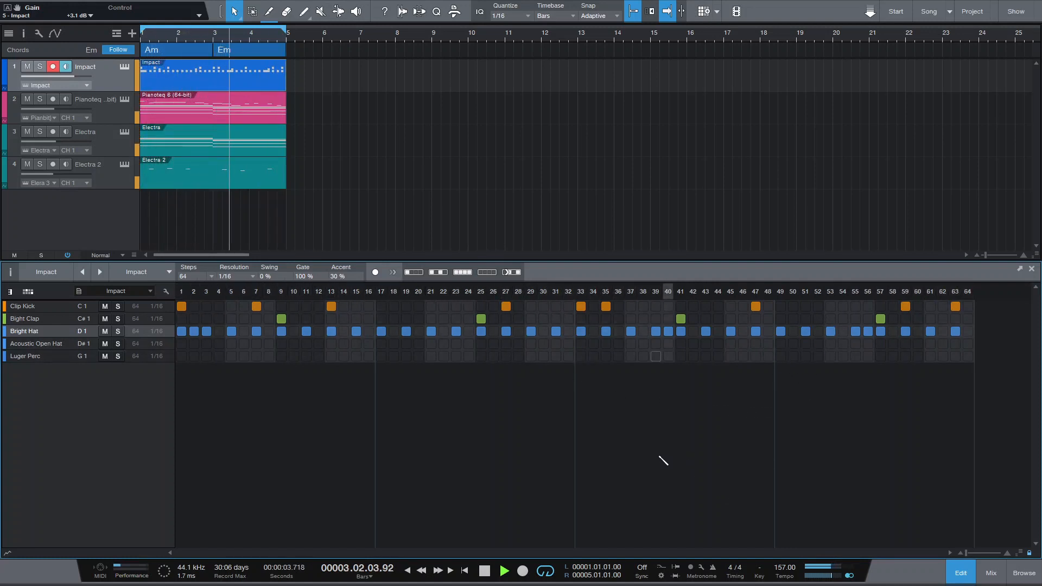
key("space")
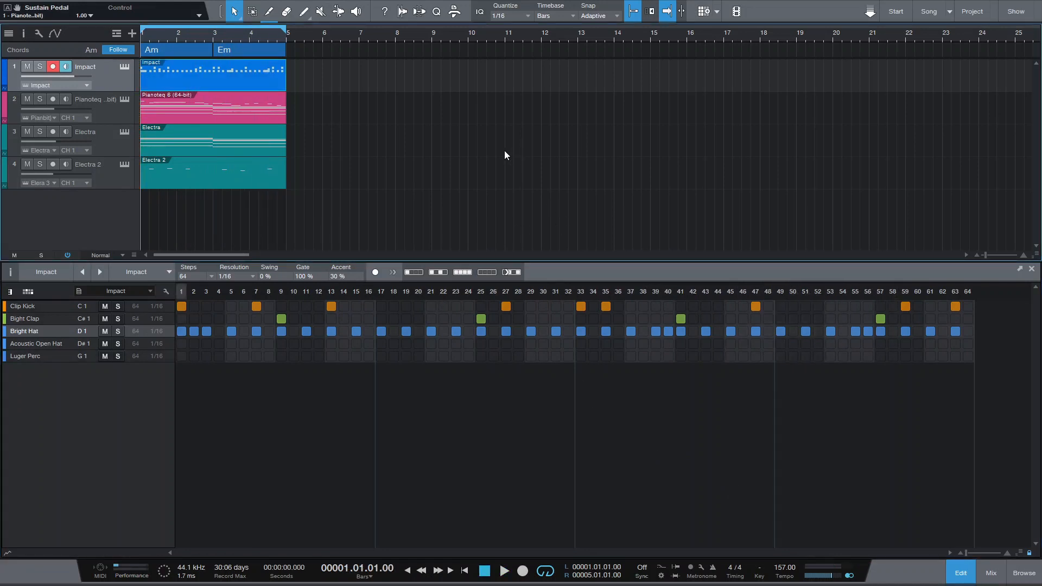
Change the Electra 2 track's patch to Alpha Centauri RR and open its part for editing during playback.
left_click(126, 166)
left_click(352, 139)
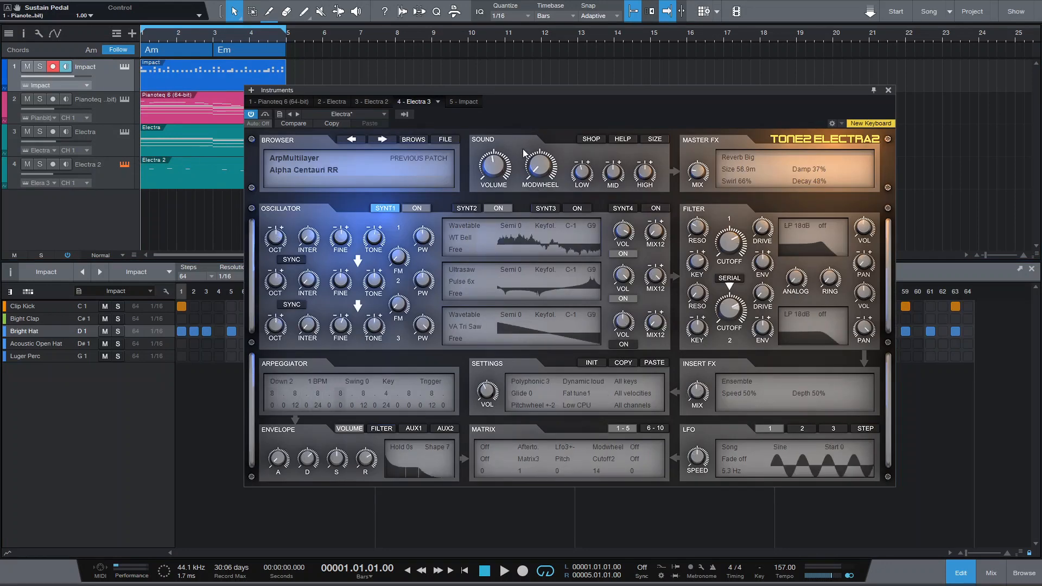
key("space")
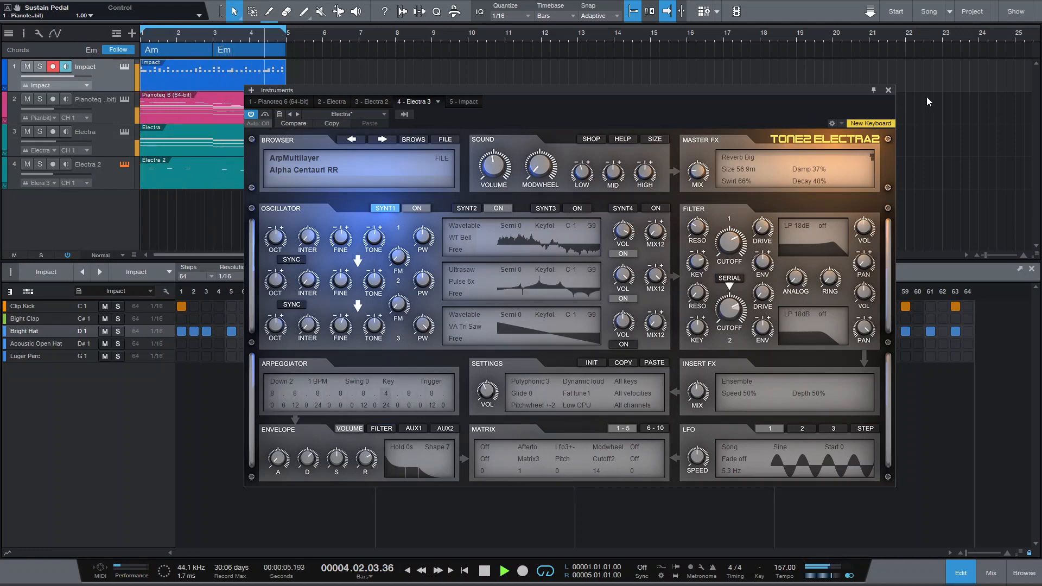
key("F11")
double_click(271, 172)
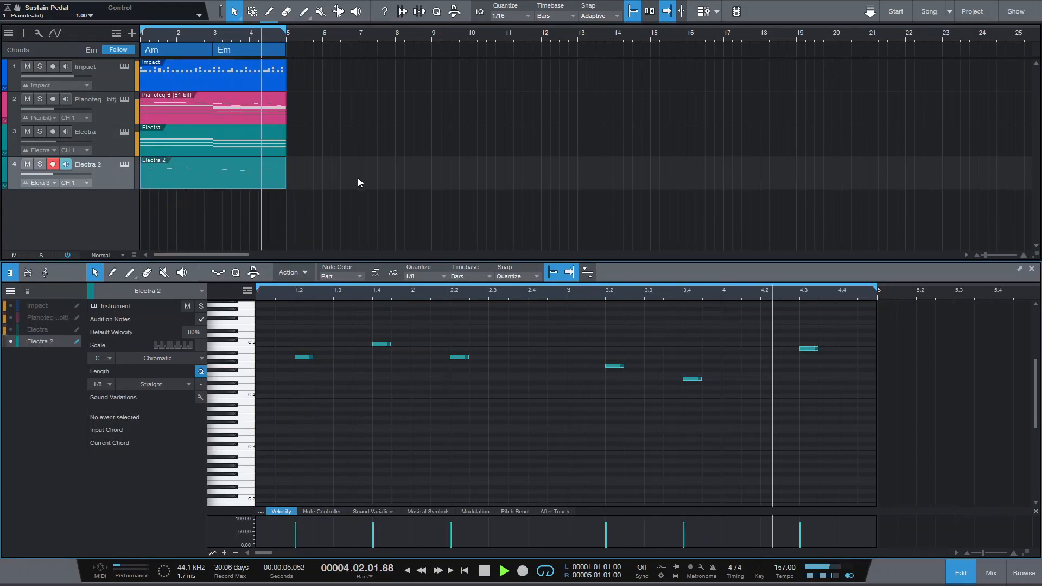
key("space")
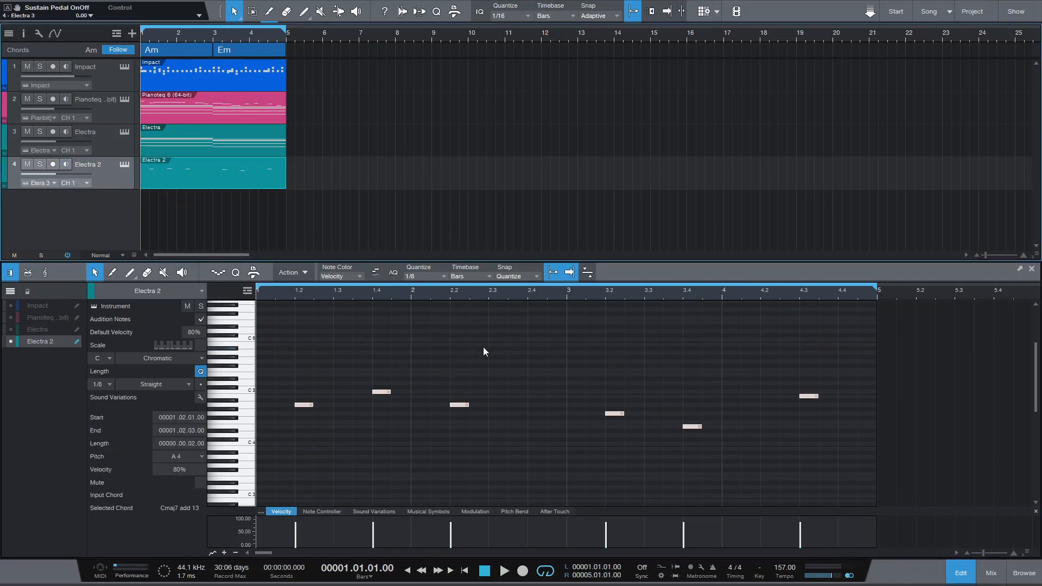
Show the piano part's notes together with both Electra parts and compare where they fall.
left_click(416, 120)
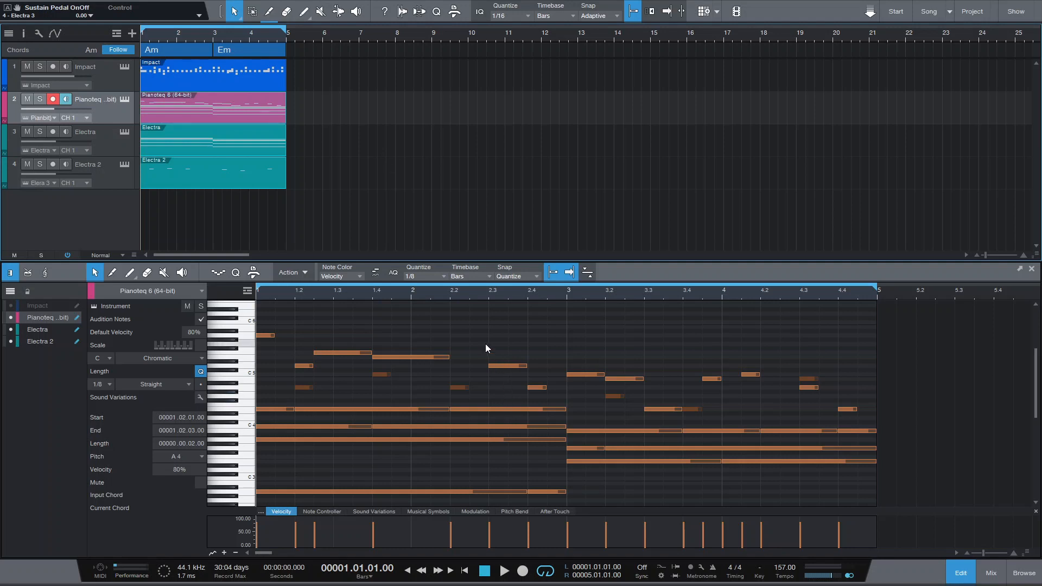
scroll(469, 337, "down", 2)
scroll(469, 336, "up", 2)
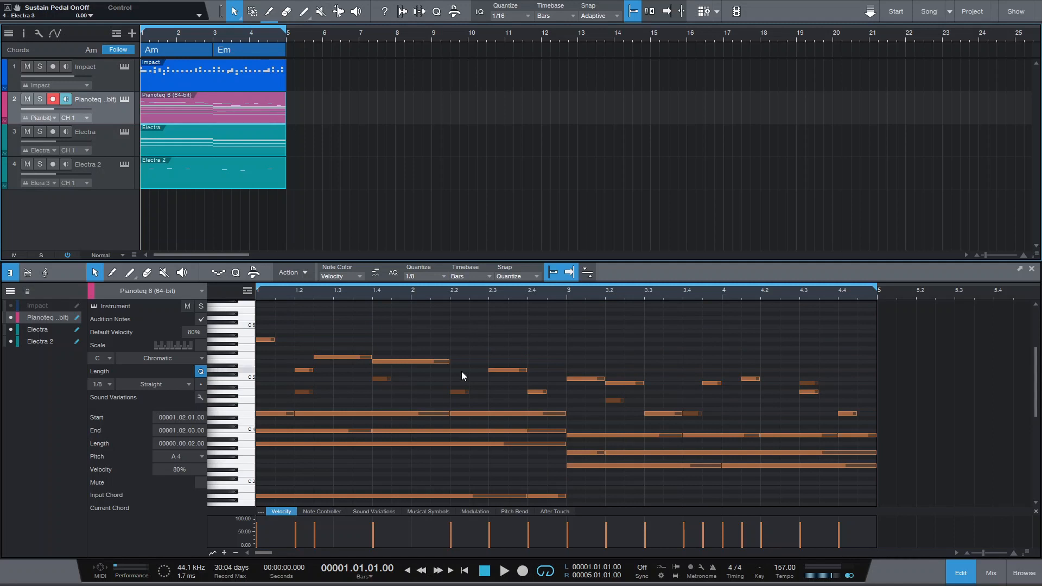
scroll(487, 348, "down", 1)
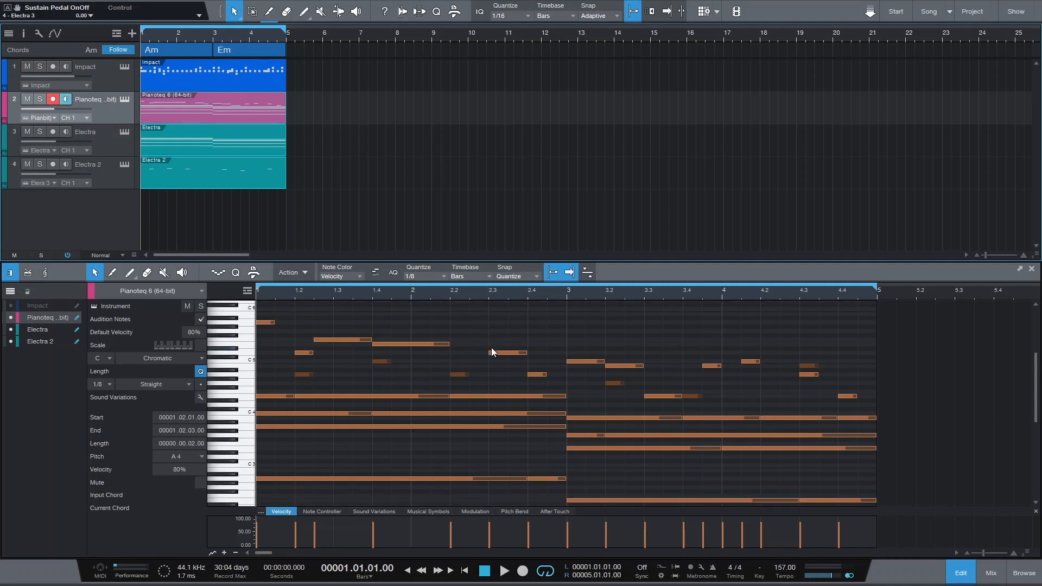